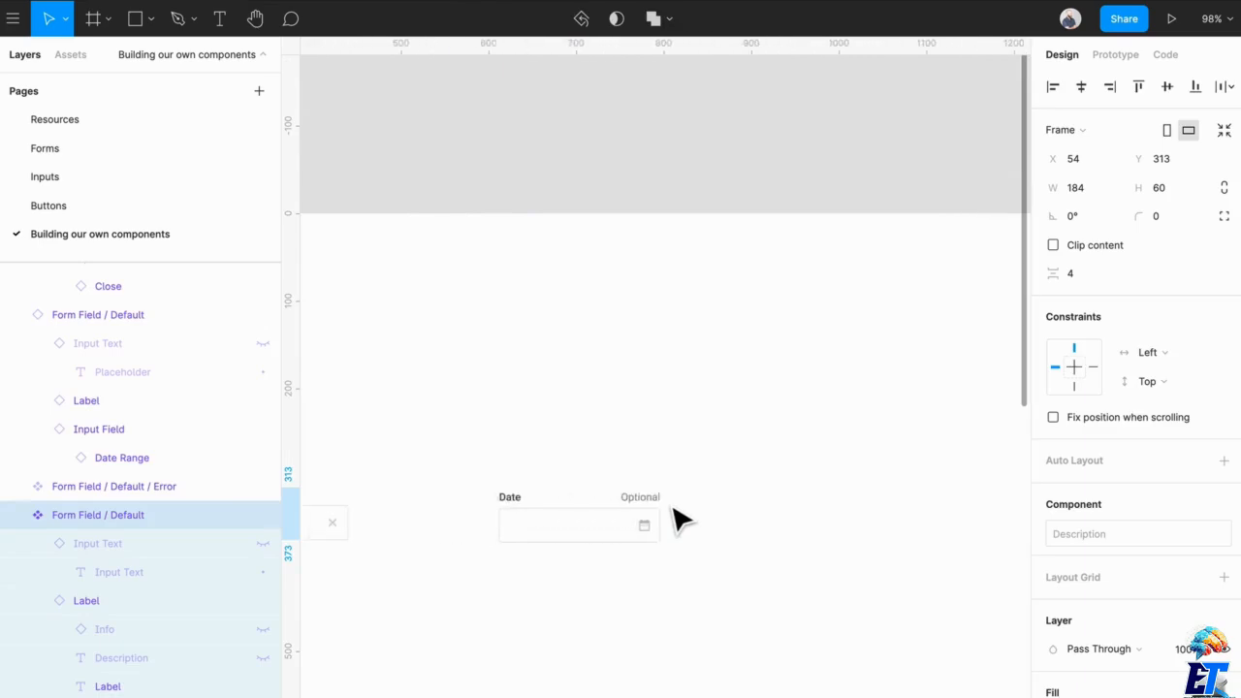
- Stretch the Date form field instance to a width of 274 as a resizing test, and return it to 184
{"action": "left_click", "coordinate": [651, 549]}
{"action": "scroll", "coordinate": [640, 538], "scroll_direction": "up", "scroll_amount": 4}
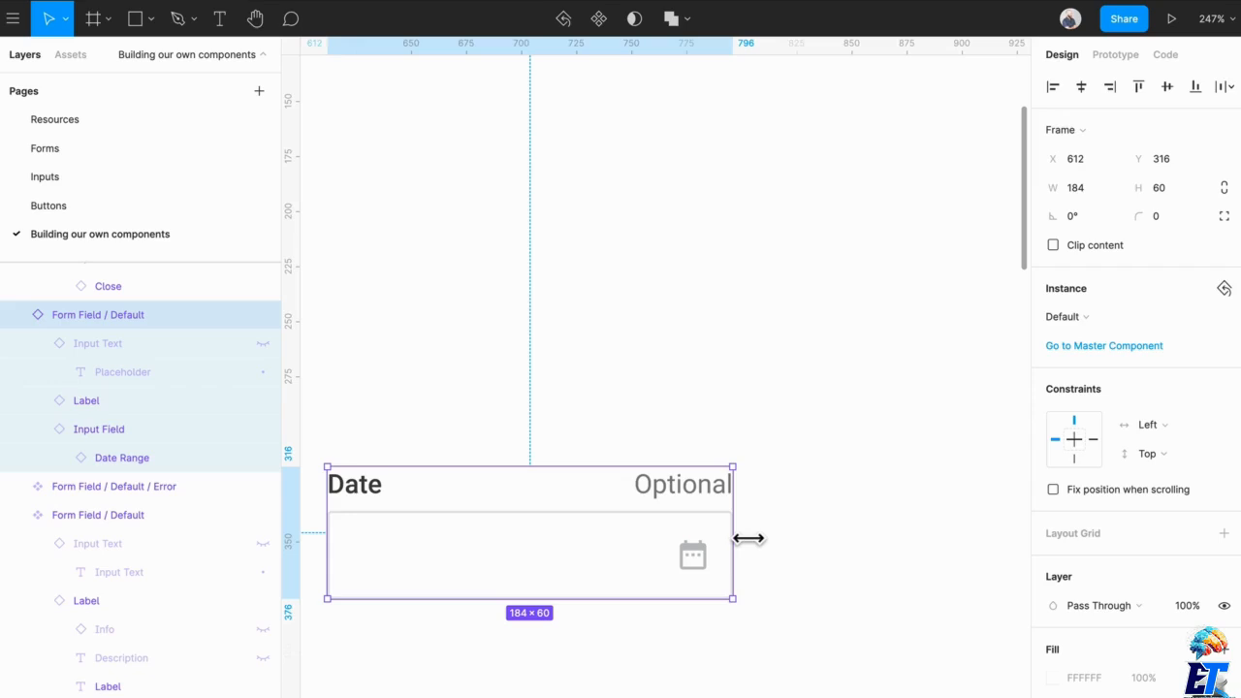
{"action": "left_click_drag", "start_coordinate": [748, 538], "coordinate": [948, 571]}
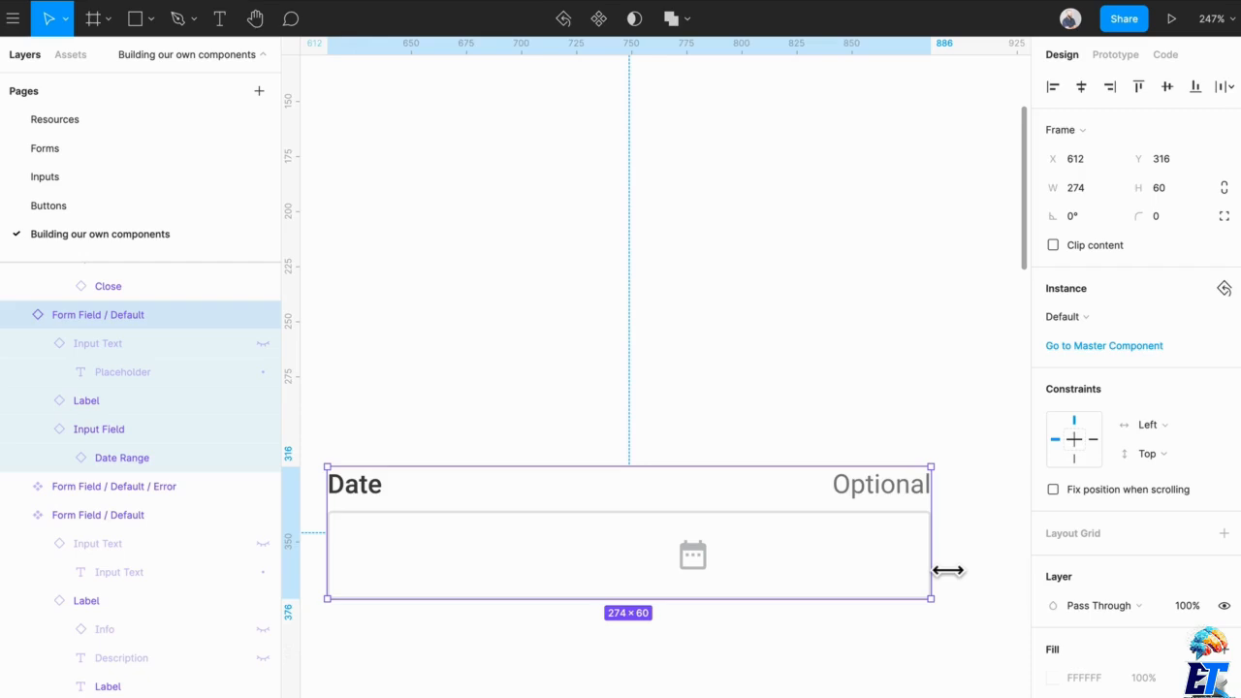
{"action": "left_click_drag", "start_coordinate": [947, 571], "coordinate": [758, 567]}
{"action": "scroll", "coordinate": [758, 567], "scroll_direction": "down", "scroll_amount": 1}
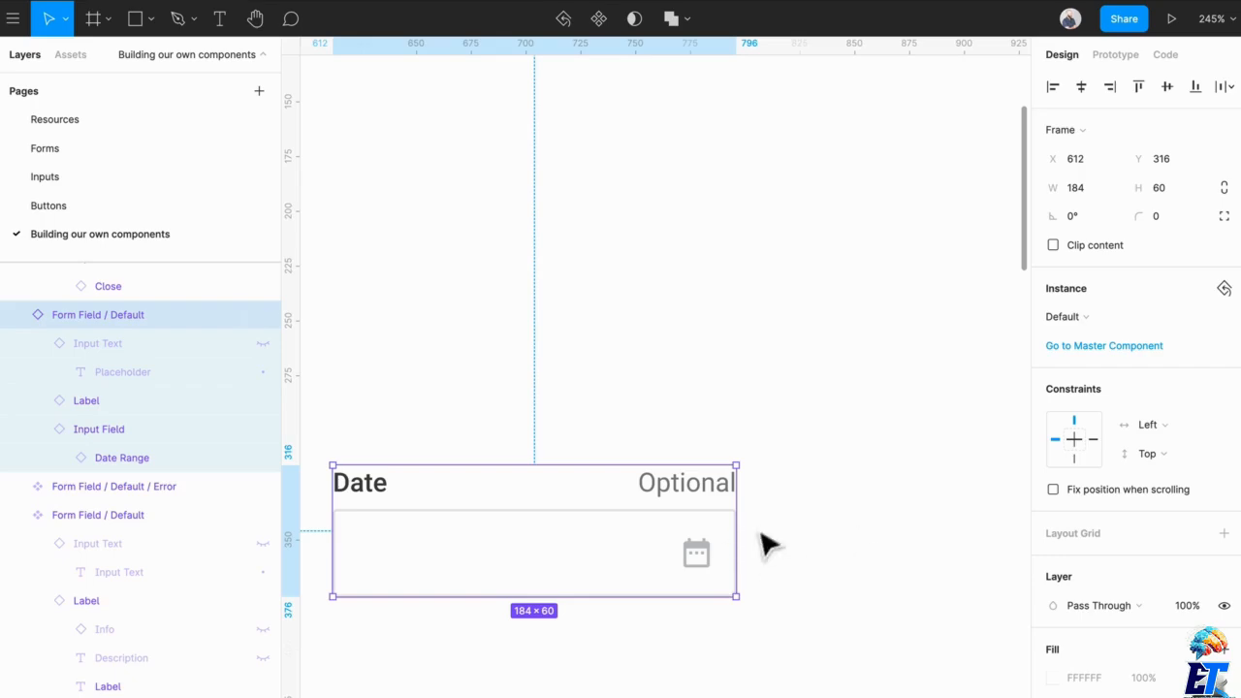
- Examine the constraints of the Input Field master component in the Master Components frame
{"action": "scroll", "coordinate": [692, 499], "scroll_direction": "down", "scroll_amount": 2}
{"action": "scroll", "coordinate": [685, 494], "scroll_direction": "up", "scroll_amount": 3}
{"action": "scroll", "coordinate": [684, 495], "scroll_direction": "left", "scroll_amount": 3}
{"action": "scroll", "coordinate": [684, 493], "scroll_direction": "down", "scroll_amount": 4}
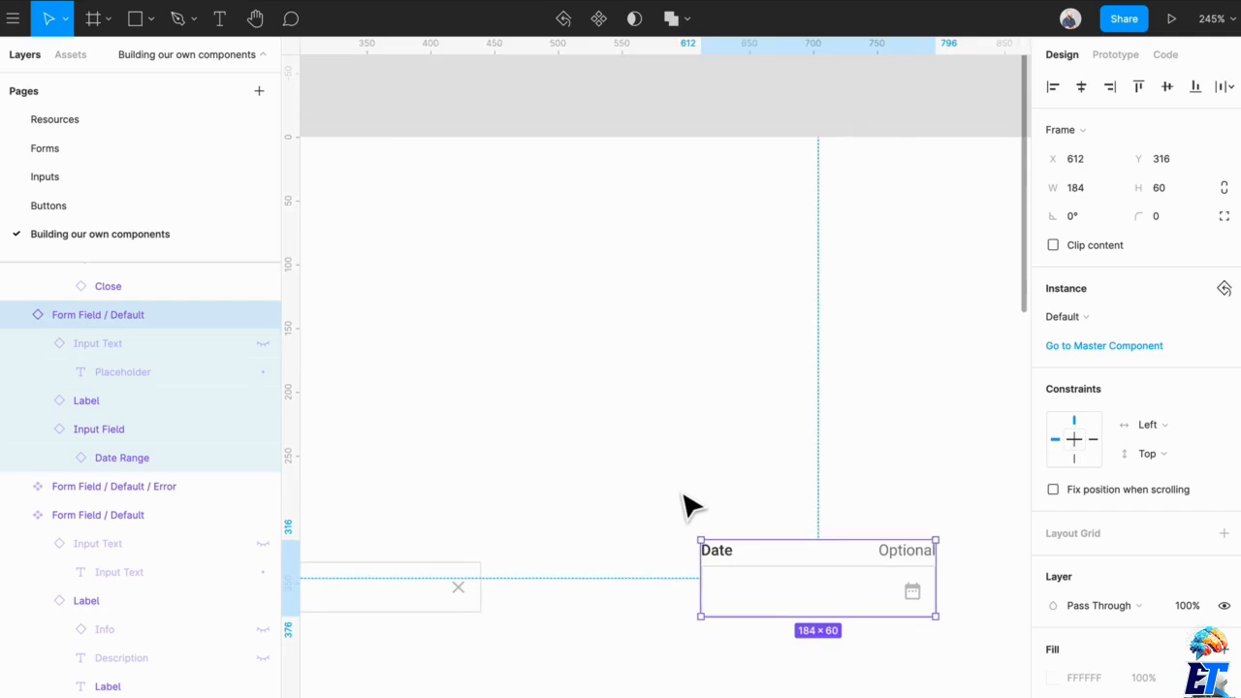
{"action": "scroll", "coordinate": [684, 493], "scroll_direction": "left", "scroll_amount": 3}
{"action": "scroll", "coordinate": [684, 496], "scroll_direction": "left", "scroll_amount": 3}
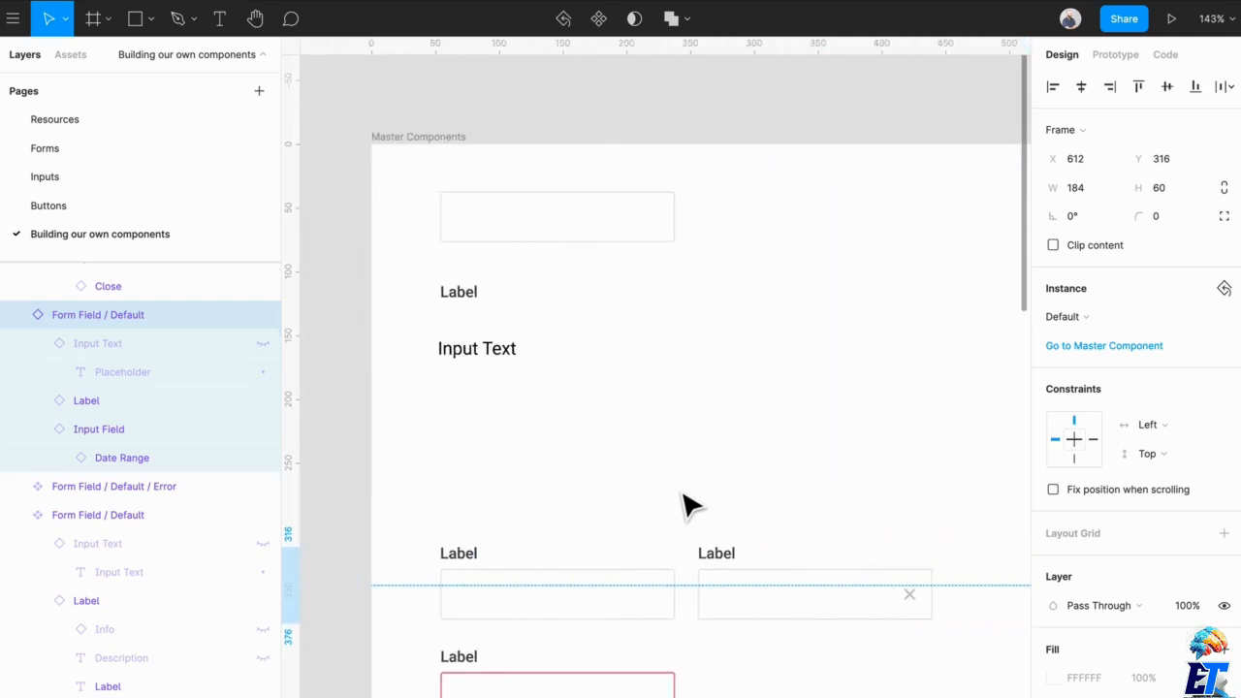
{"action": "left_click", "coordinate": [599, 233]}
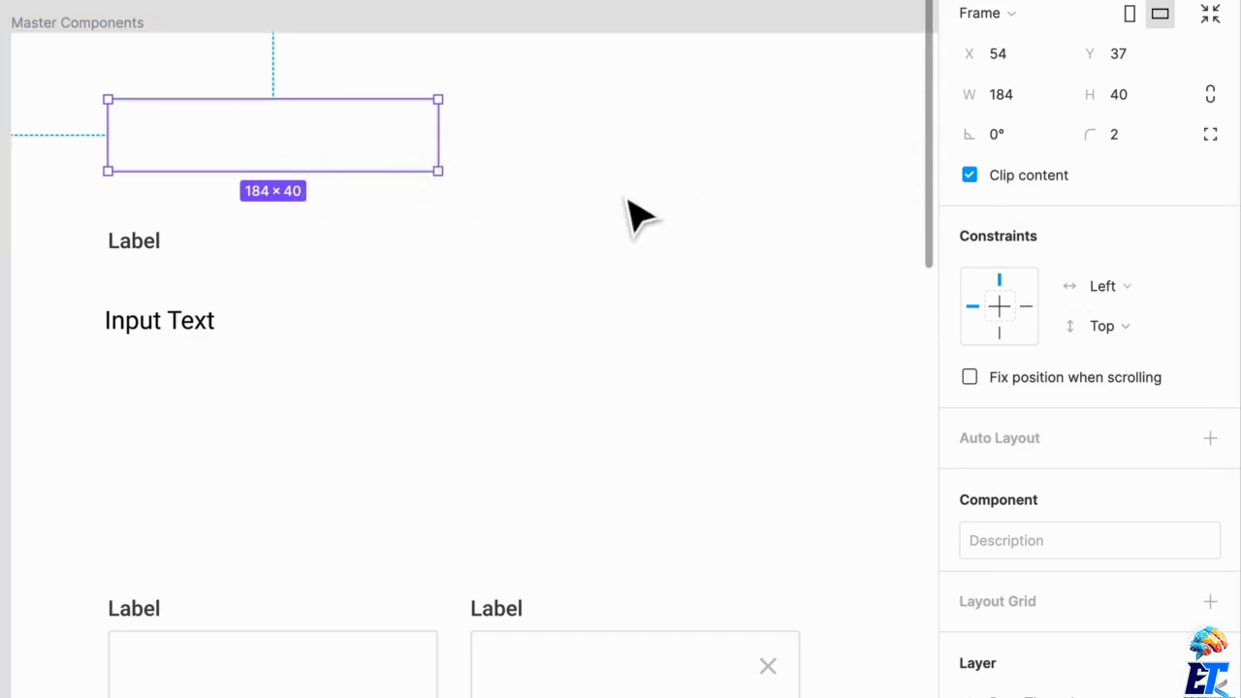
- Try resizing the width of the Master Components frame to test how its contents respond
{"action": "scroll", "coordinate": [625, 242], "scroll_direction": "down", "scroll_amount": 5}
{"action": "scroll", "coordinate": [621, 242], "scroll_direction": "right", "scroll_amount": 4}
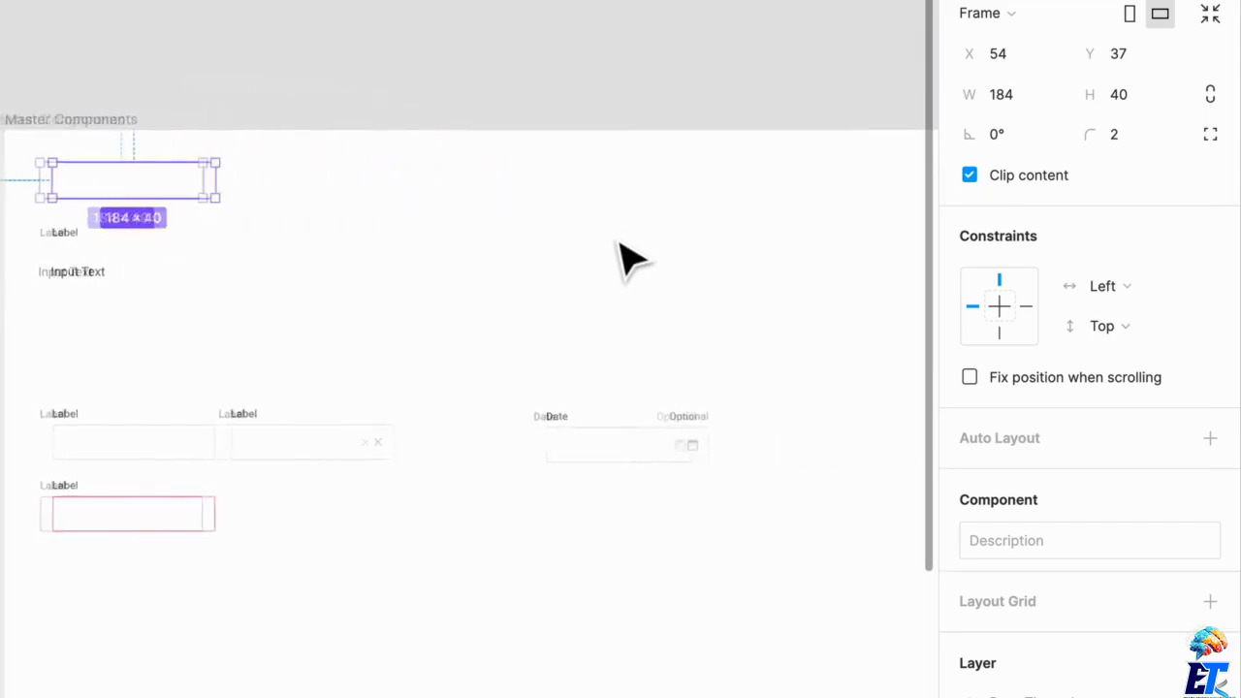
{"action": "scroll", "coordinate": [619, 242], "scroll_direction": "down", "scroll_amount": 2}
{"action": "scroll", "coordinate": [620, 243], "scroll_direction": "down", "scroll_amount": 2}
{"action": "scroll", "coordinate": [628, 243], "scroll_direction": "right", "scroll_amount": 3}
{"action": "left_click", "coordinate": [744, 250]}
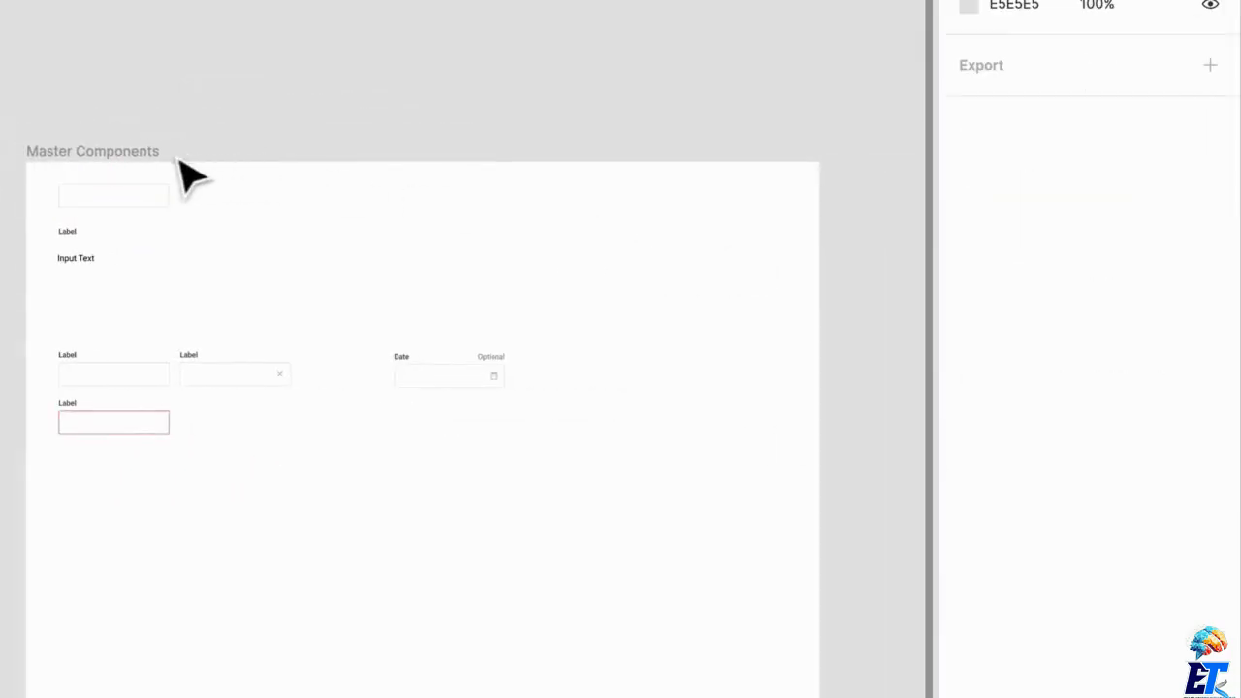
{"action": "left_click", "coordinate": [147, 152]}
{"action": "left_click_drag", "start_coordinate": [836, 301], "coordinate": [805, 301]}
{"action": "scroll", "coordinate": [139, 255], "scroll_direction": "up", "scroll_amount": 5}
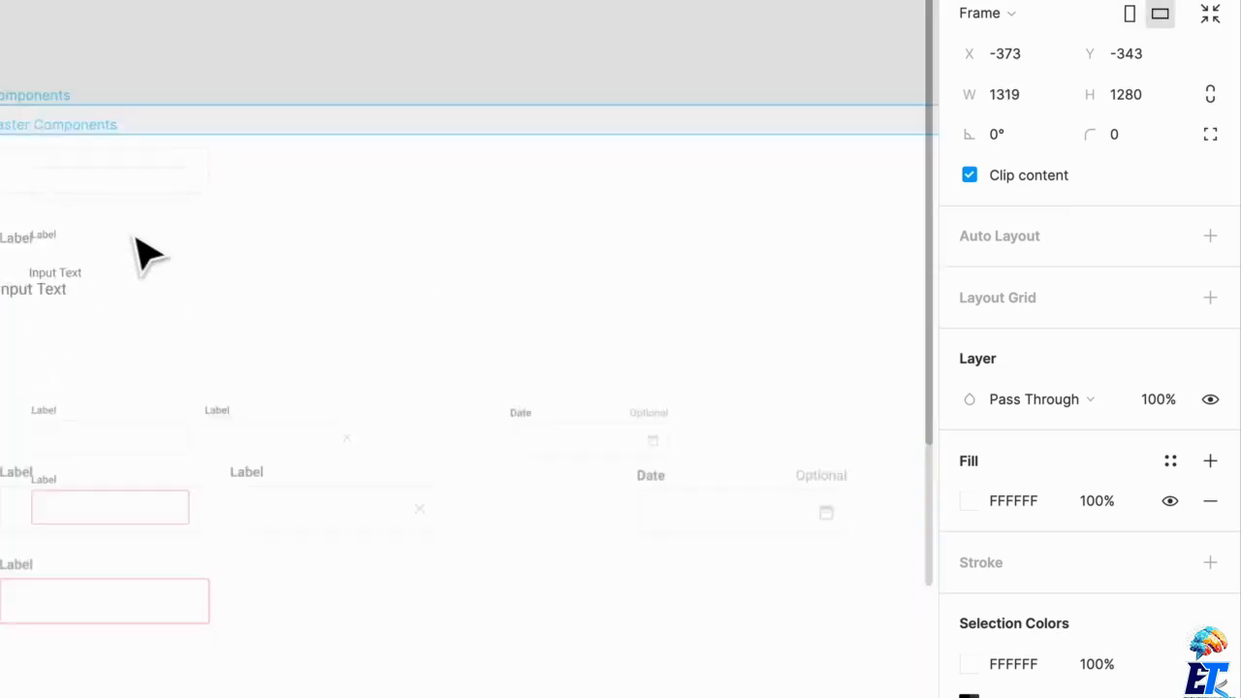
- Set the Input Field master component's horizontal constraint to Left & Right
{"action": "left_click", "coordinate": [175, 171]}
{"action": "scroll", "coordinate": [158, 631], "scroll_direction": "left", "scroll_amount": 2}
{"action": "scroll", "coordinate": [194, 582], "scroll_direction": "down", "scroll_amount": 3}
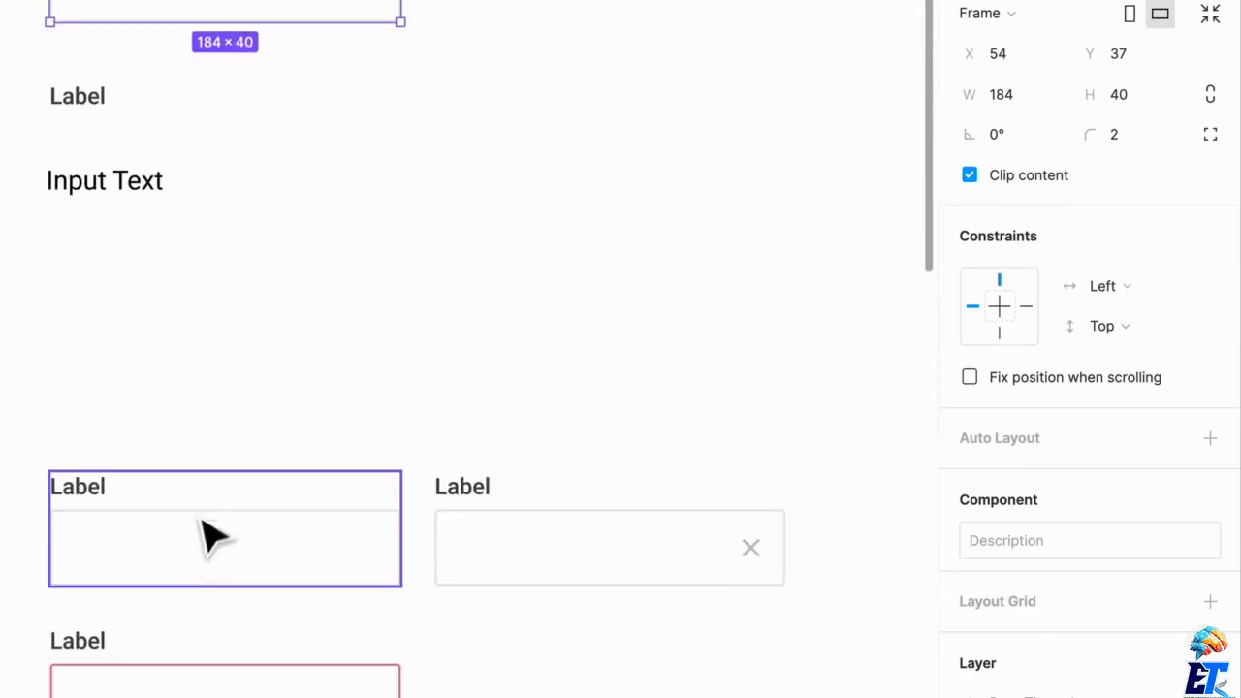
{"action": "left_click", "coordinate": [214, 534]}
{"action": "left_click", "coordinate": [315, 131]}
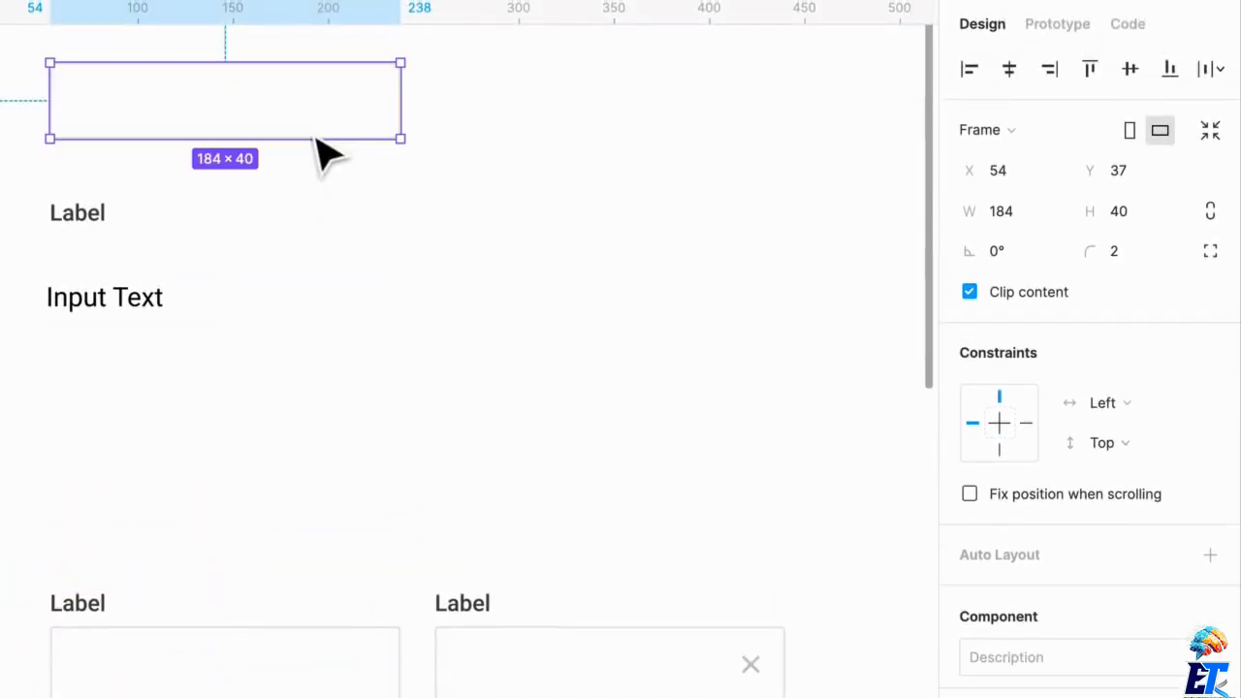
{"action": "left_click", "coordinate": [1027, 424], "text": "shift"}
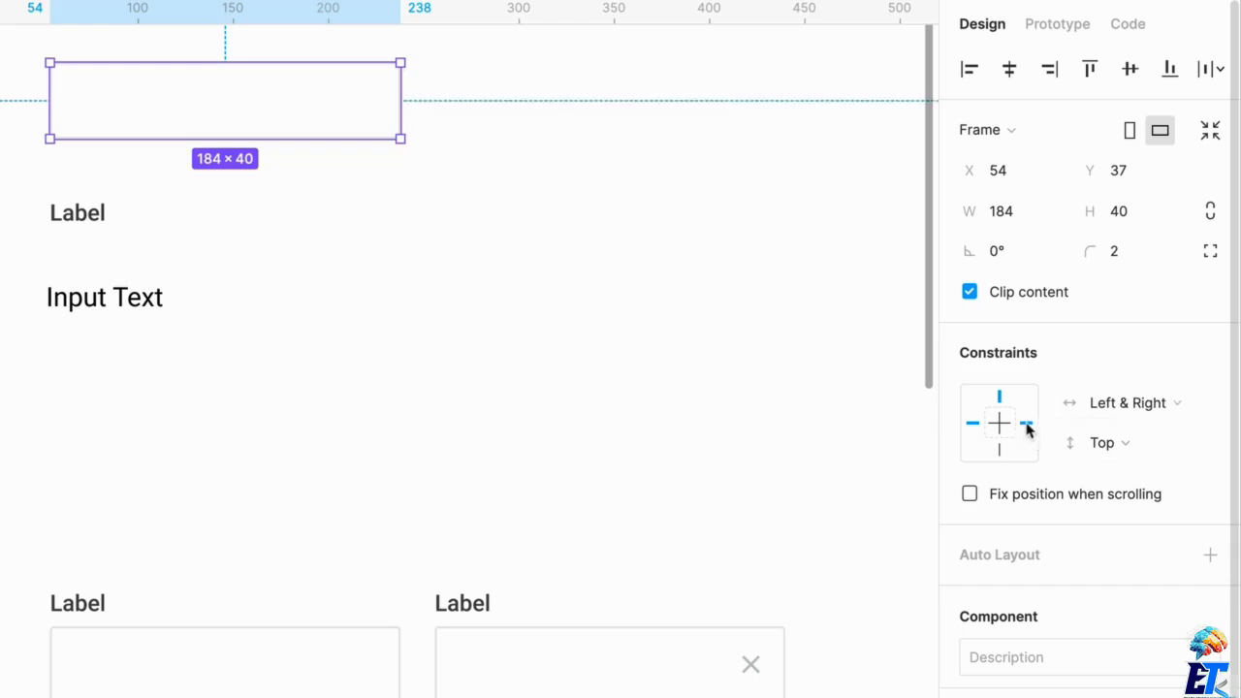
{"action": "left_click", "coordinate": [1120, 415]}
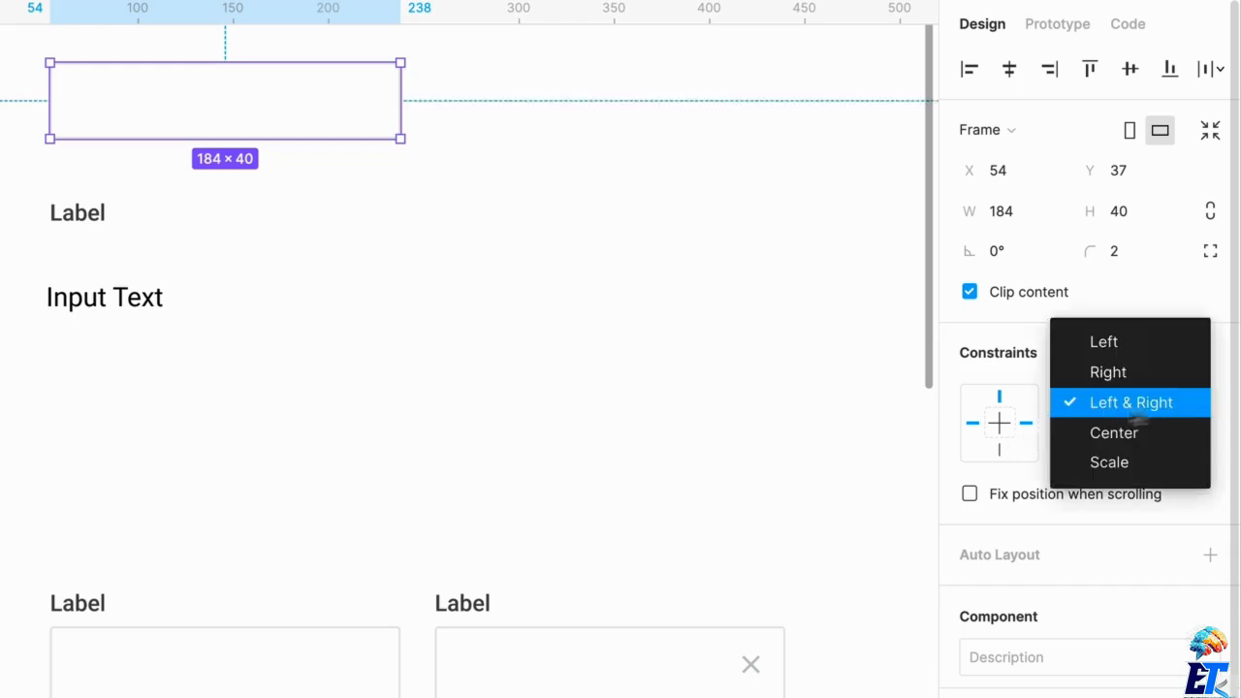
{"action": "left_click", "coordinate": [1134, 412]}
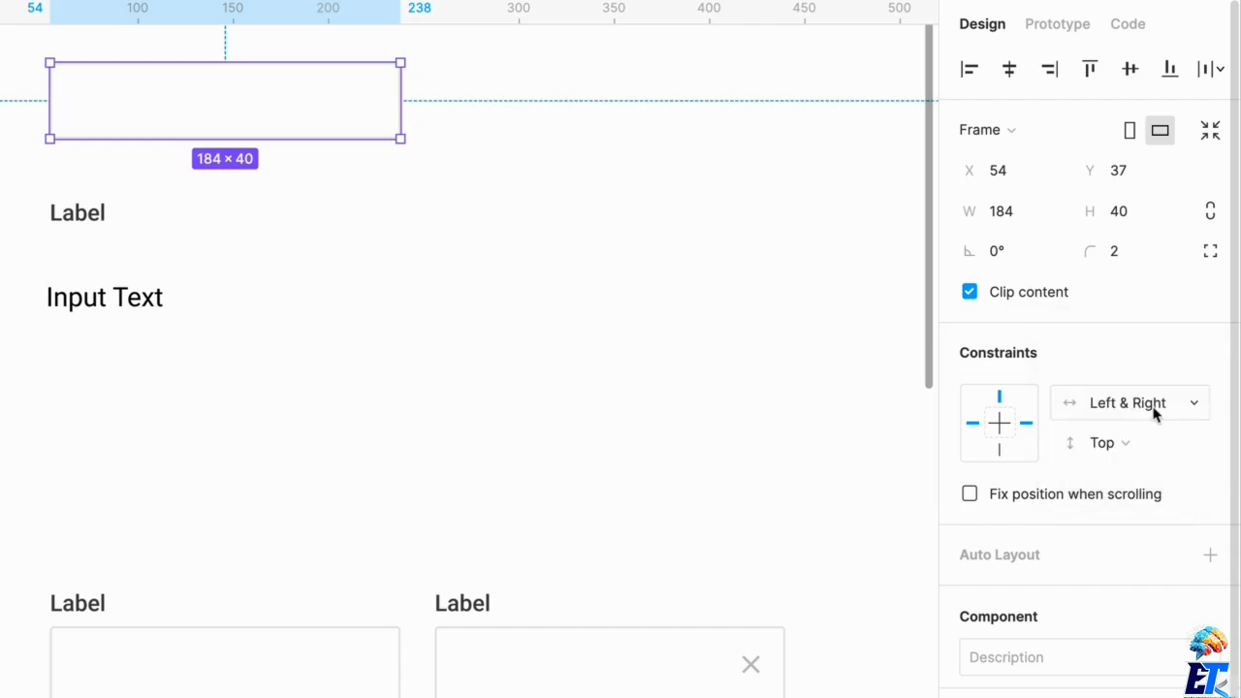
- Try resizing the Form Field / Default master component horizontally, and undo the change
{"action": "scroll", "coordinate": [327, 675], "scroll_direction": "down", "scroll_amount": 3}
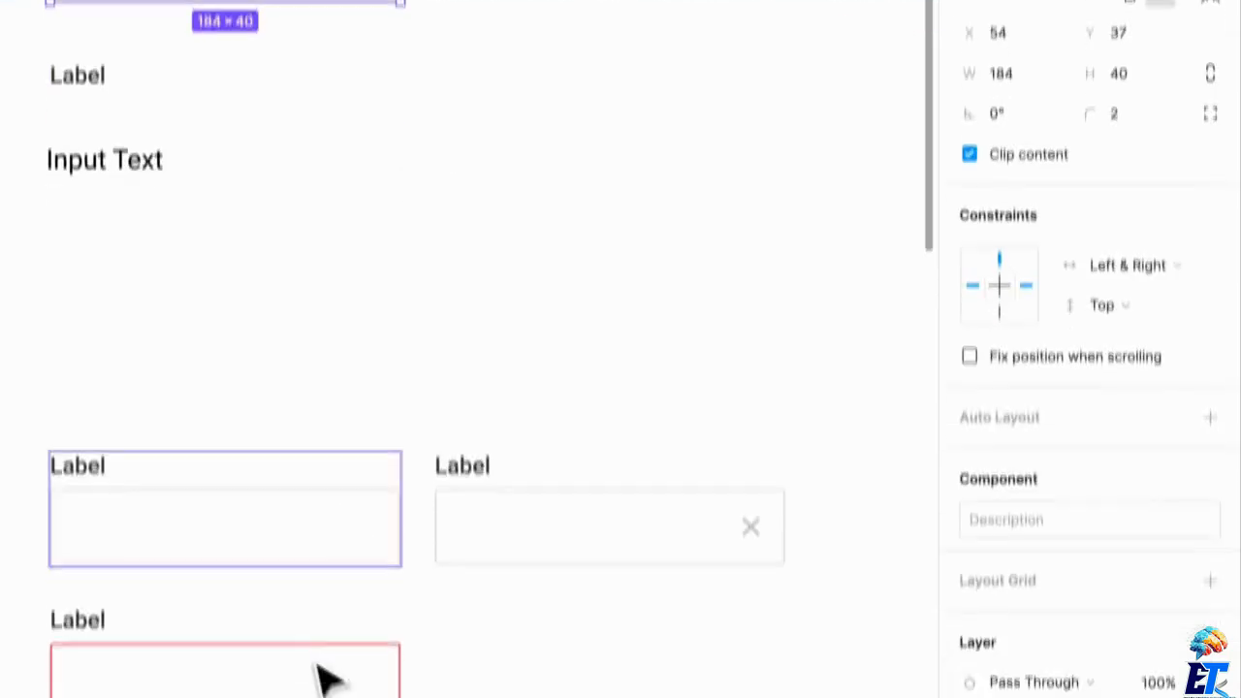
{"action": "left_click", "coordinate": [304, 519]}
{"action": "left_click_drag", "start_coordinate": [426, 512], "coordinate": [351, 514]}
{"action": "key", "text": "ctrl+z"}
{"action": "mouse_move", "coordinate": [61, 501]}
{"action": "left_mouse_down"}
{"action": "mouse_move", "coordinate": [267, 499]}
{"action": "mouse_move", "coordinate": [50, 498]}
{"action": "left_mouse_up"}
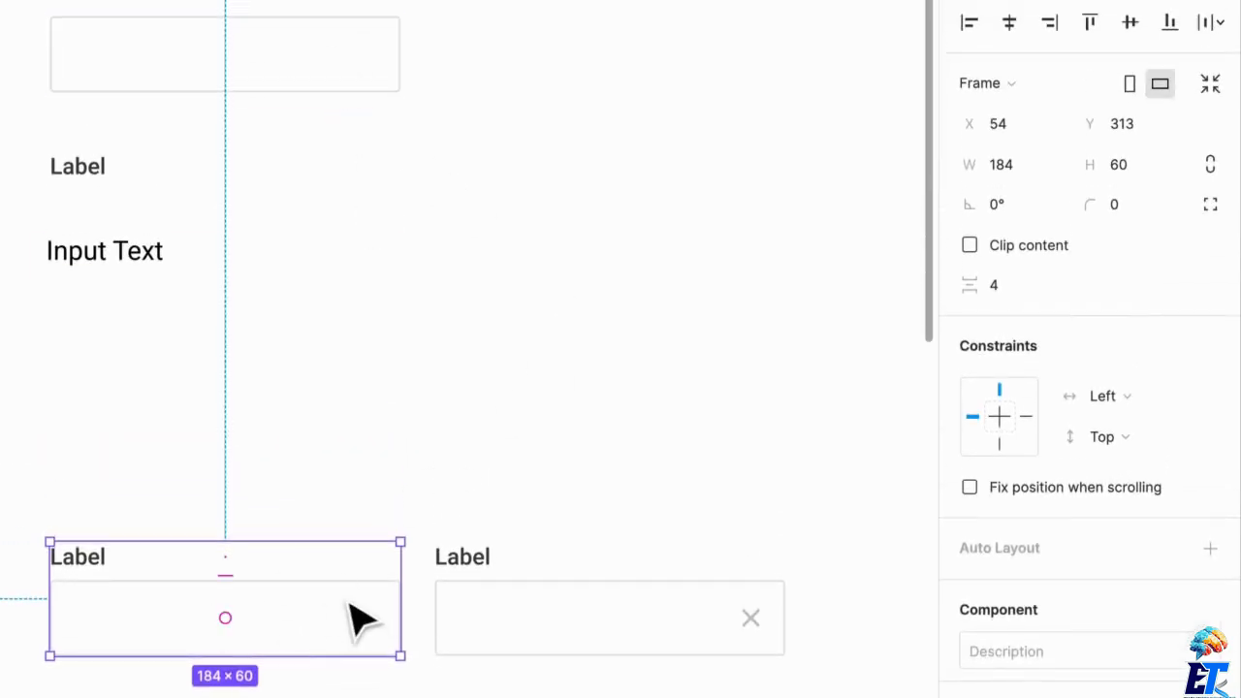
- Try widening the Date form field instance from its outer edge, and undo the resize
{"action": "scroll", "coordinate": [363, 618], "scroll_direction": "right", "scroll_amount": 10}
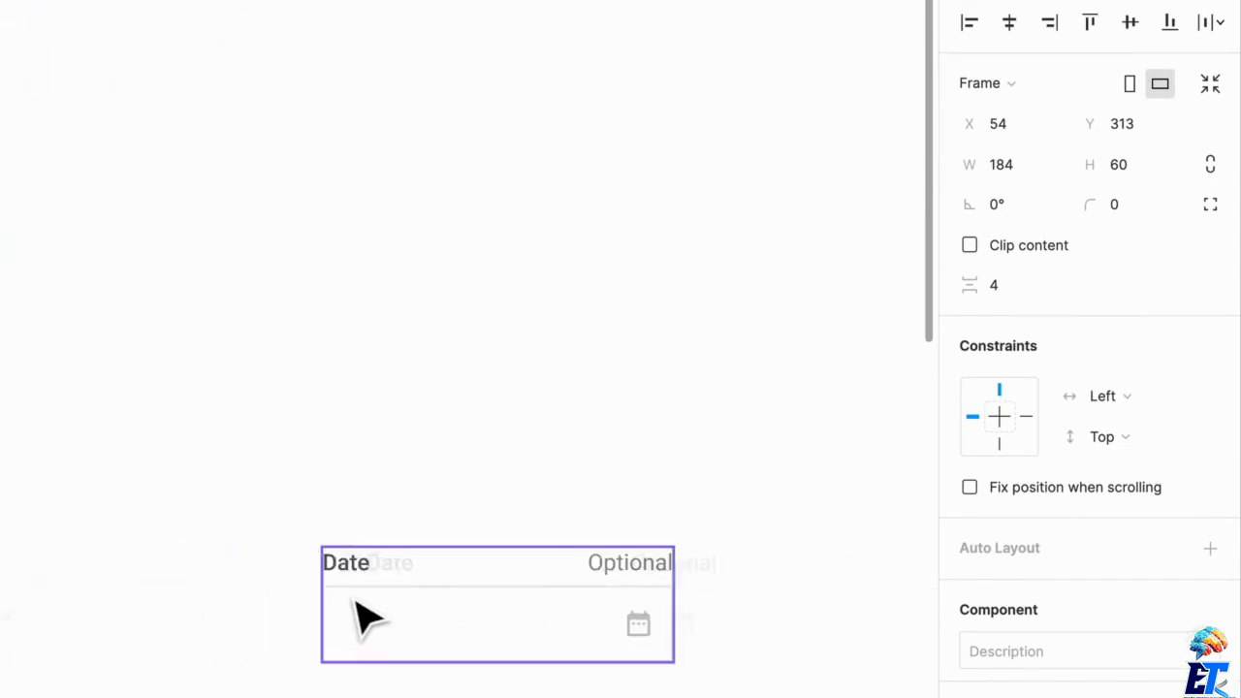
{"action": "left_click", "coordinate": [441, 640]}
{"action": "left_click_drag", "start_coordinate": [631, 625], "coordinate": [773, 647]}
{"action": "key", "text": "ctrl+z"}
- Show the hidden Date Range icon in the Input Field master component and select the icon
{"action": "scroll", "coordinate": [271, 499], "scroll_direction": "left", "scroll_amount": 7}
{"action": "scroll", "coordinate": [271, 500], "scroll_direction": "up", "scroll_amount": 2}
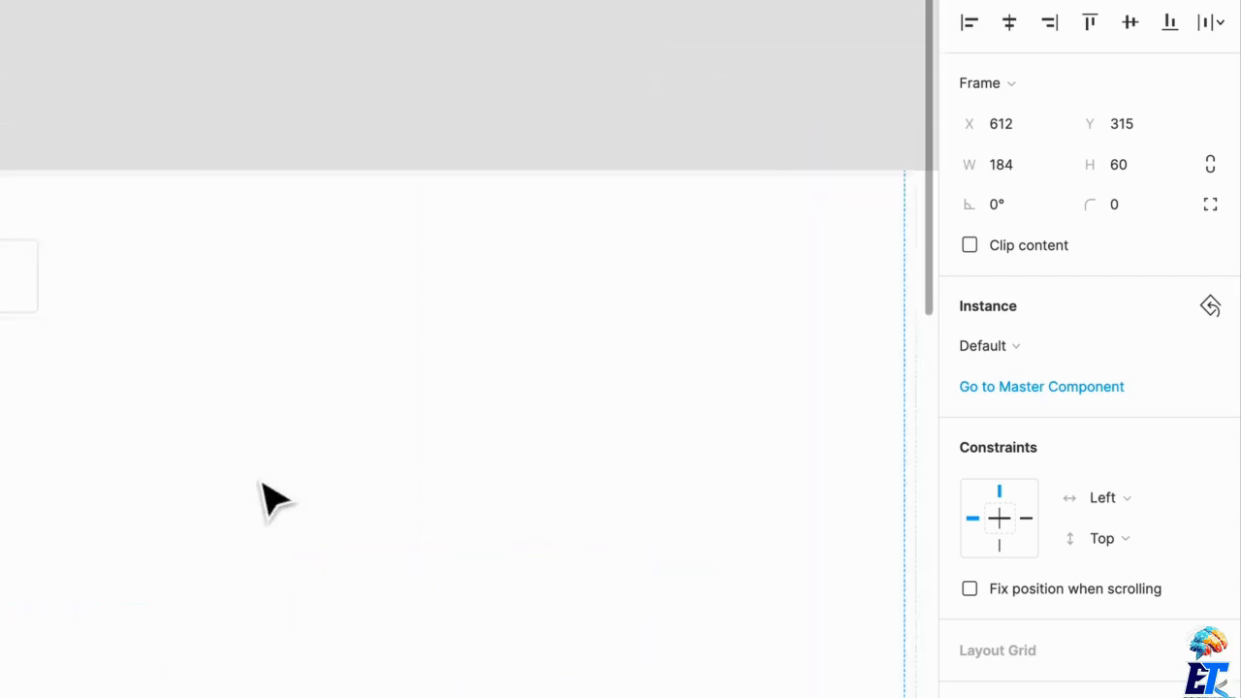
{"action": "scroll", "coordinate": [259, 500], "scroll_direction": "down", "scroll_amount": 2}
{"action": "scroll", "coordinate": [262, 499], "scroll_direction": "left", "scroll_amount": 3}
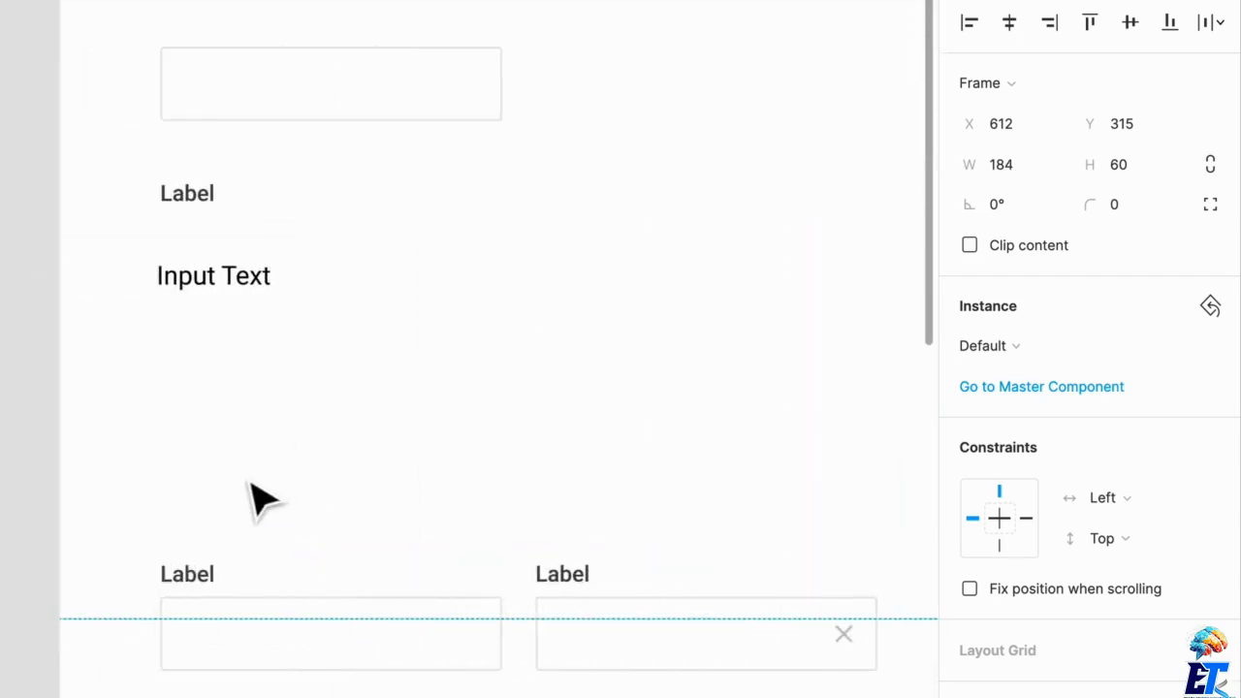
{"action": "left_click", "coordinate": [360, 110]}
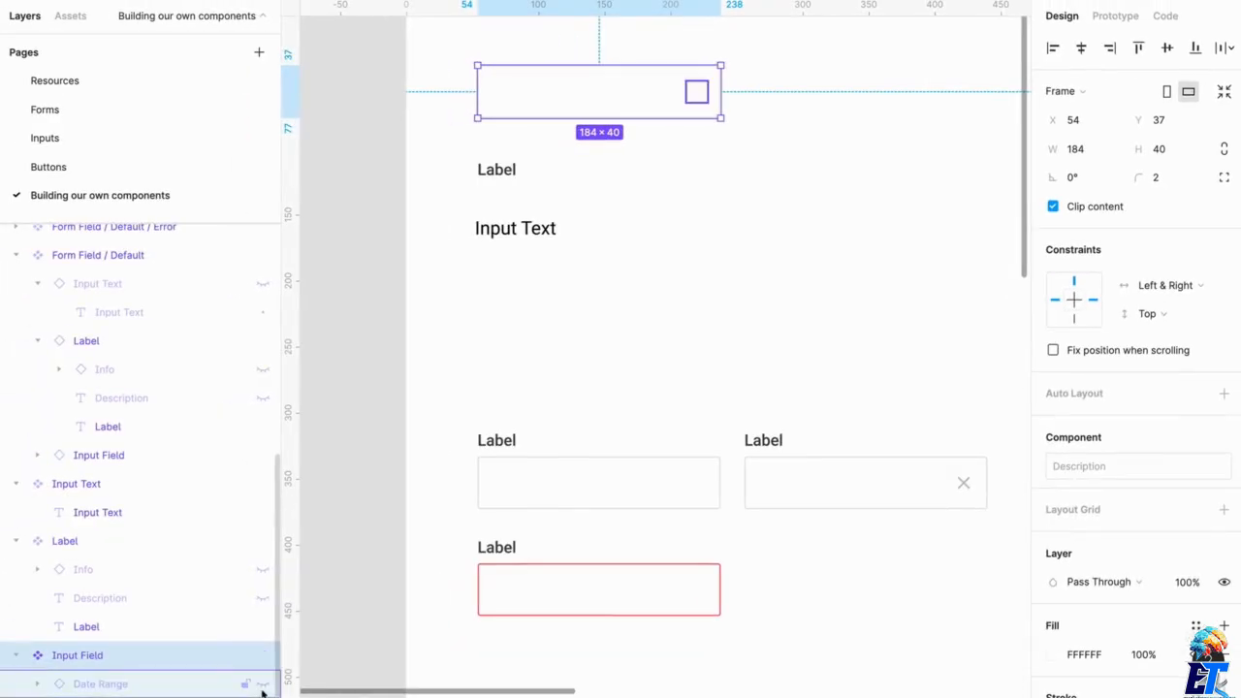
{"action": "left_click", "coordinate": [261, 686]}
{"action": "left_click", "coordinate": [707, 101]}
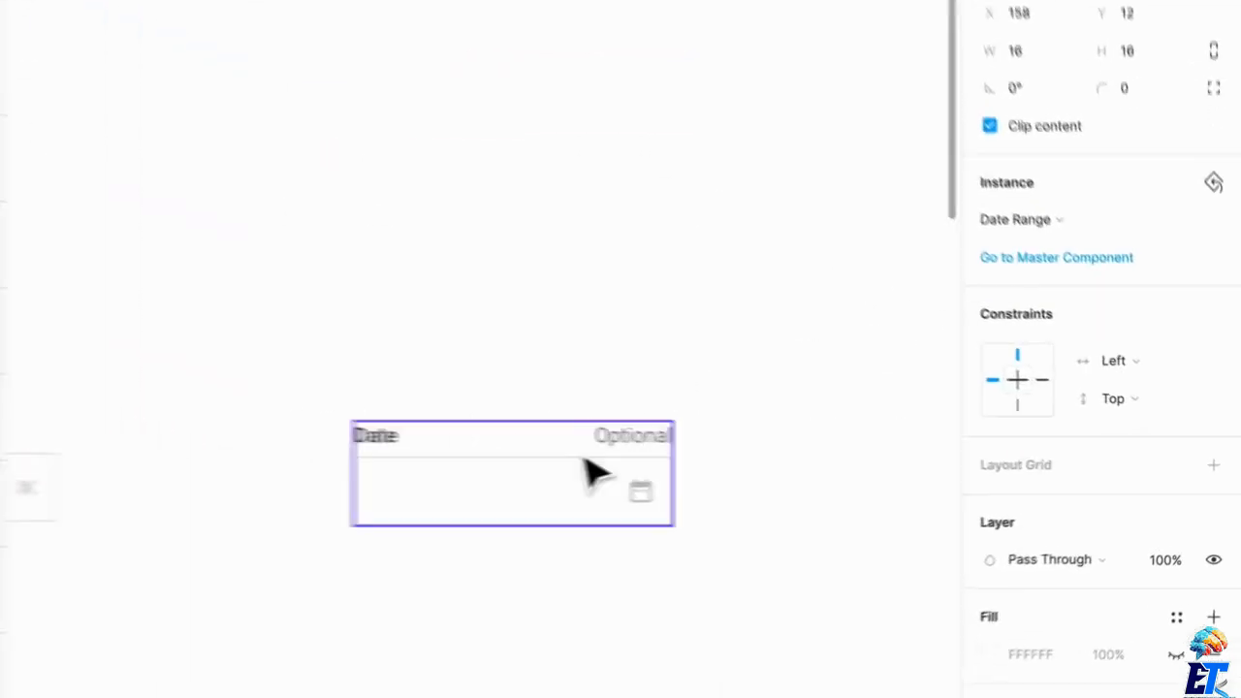
- Set the horizontal constraint of the Date Range icon inside the Input Field master component to Right
{"action": "mouse_move", "coordinate": [529, 439]}
{"action": "left_mouse_down"}
{"action": "mouse_move", "coordinate": [532, 510]}
{"action": "mouse_move", "coordinate": [541, 432]}
{"action": "left_mouse_up"}
{"action": "scroll", "coordinate": [568, 427], "scroll_direction": "left", "scroll_amount": 10}
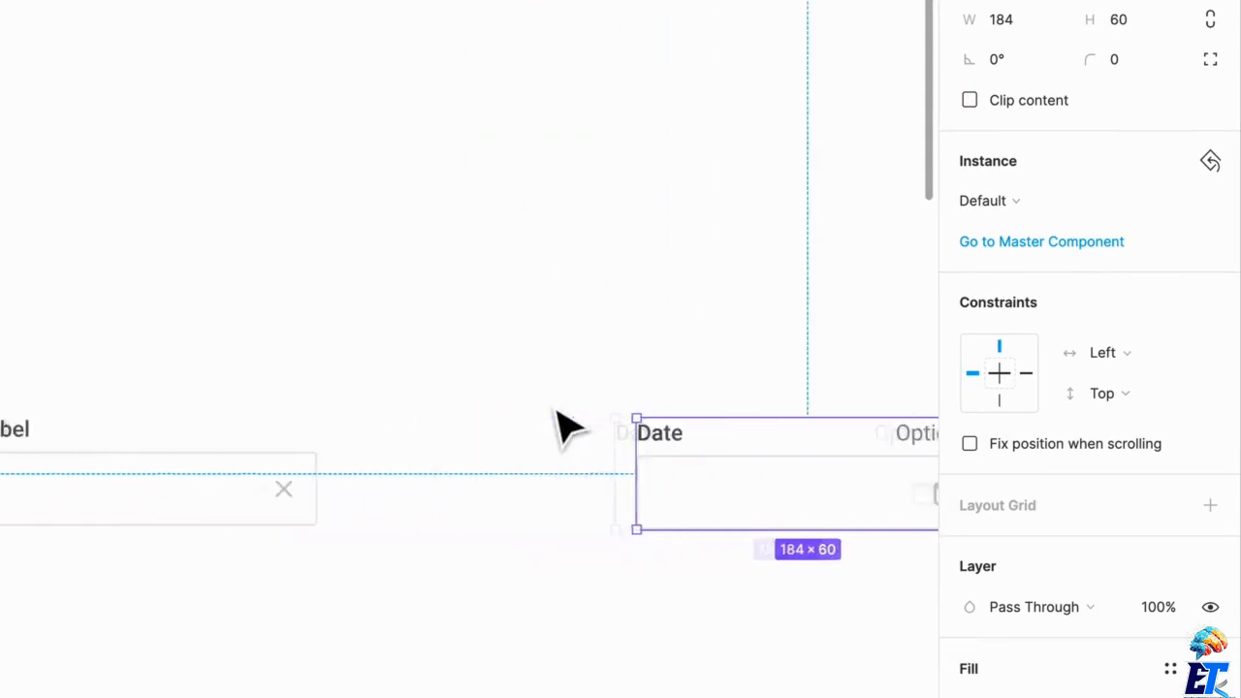
{"action": "scroll", "coordinate": [567, 426], "scroll_direction": "up", "scroll_amount": 5}
{"action": "scroll", "coordinate": [567, 426], "scroll_direction": "left", "scroll_amount": 5}
{"action": "scroll", "coordinate": [553, 424], "scroll_direction": "left", "scroll_amount": 3}
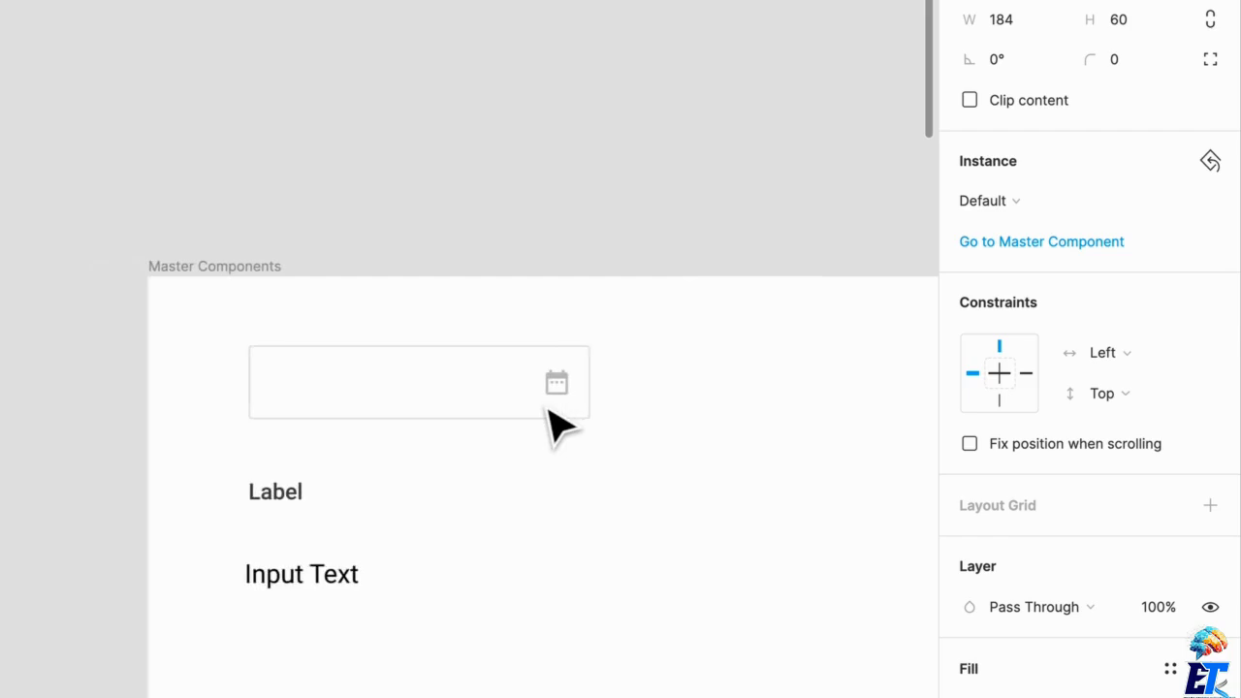
{"action": "scroll", "coordinate": [553, 424], "scroll_direction": "down", "scroll_amount": 4}
{"action": "scroll", "coordinate": [553, 423], "scroll_direction": "right", "scroll_amount": 4}
{"action": "scroll", "coordinate": [554, 423], "scroll_direction": "down", "scroll_amount": 2}
{"action": "left_click", "coordinate": [475, 286]}
{"action": "left_click", "coordinate": [463, 272]}
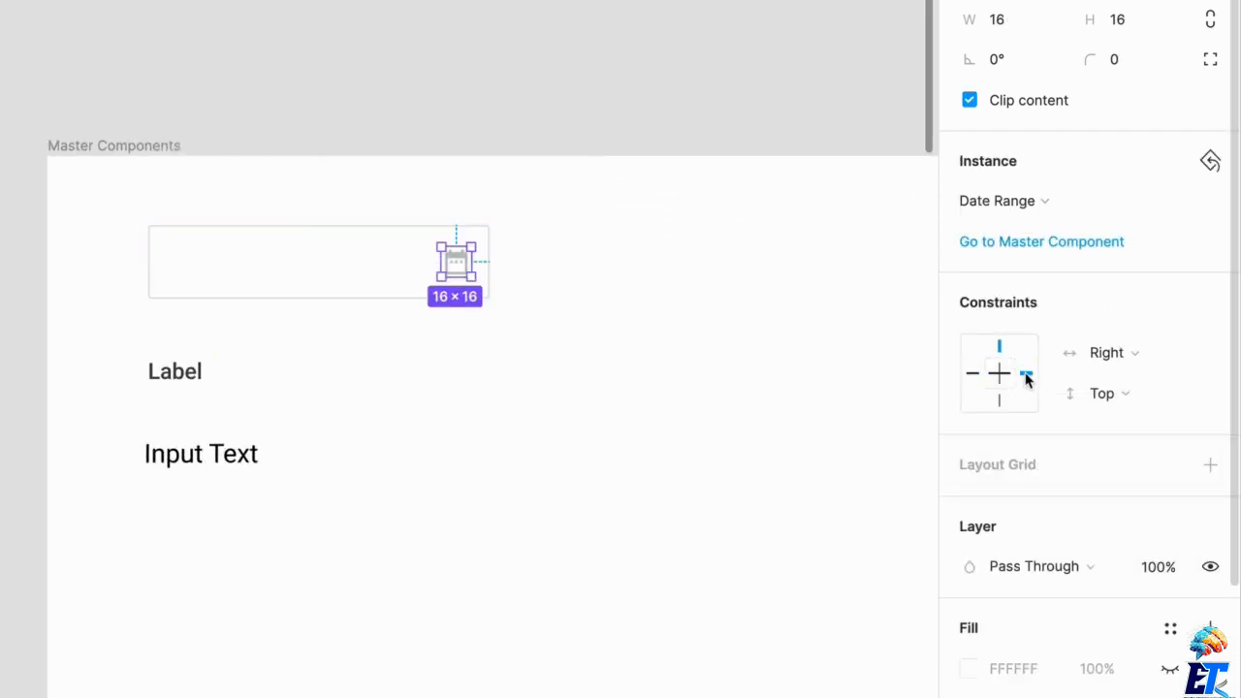
- Change the Date Range icon's horizontal constraint in the Input Field master component to Left & Right
{"action": "scroll", "coordinate": [522, 357], "scroll_direction": "right", "scroll_amount": 10}
{"action": "scroll", "coordinate": [521, 357], "scroll_direction": "down", "scroll_amount": 6}
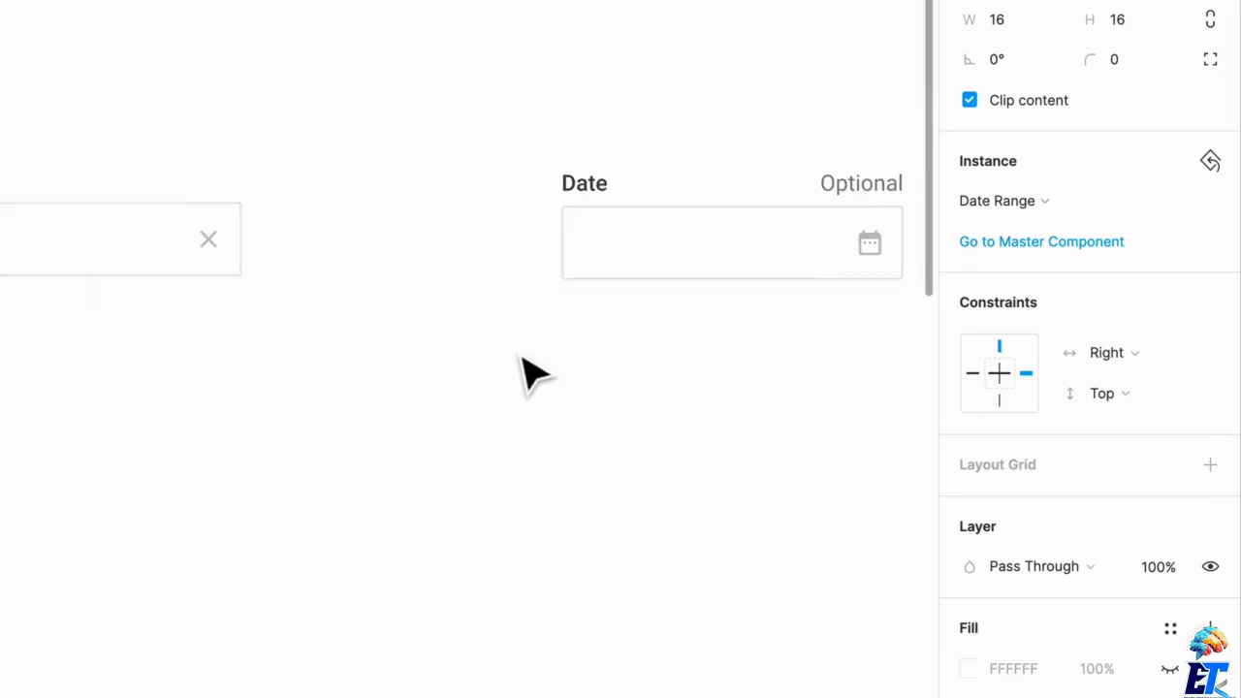
{"action": "scroll", "coordinate": [521, 357], "scroll_direction": "right", "scroll_amount": 3}
{"action": "scroll", "coordinate": [523, 373], "scroll_direction": "up", "scroll_amount": 5}
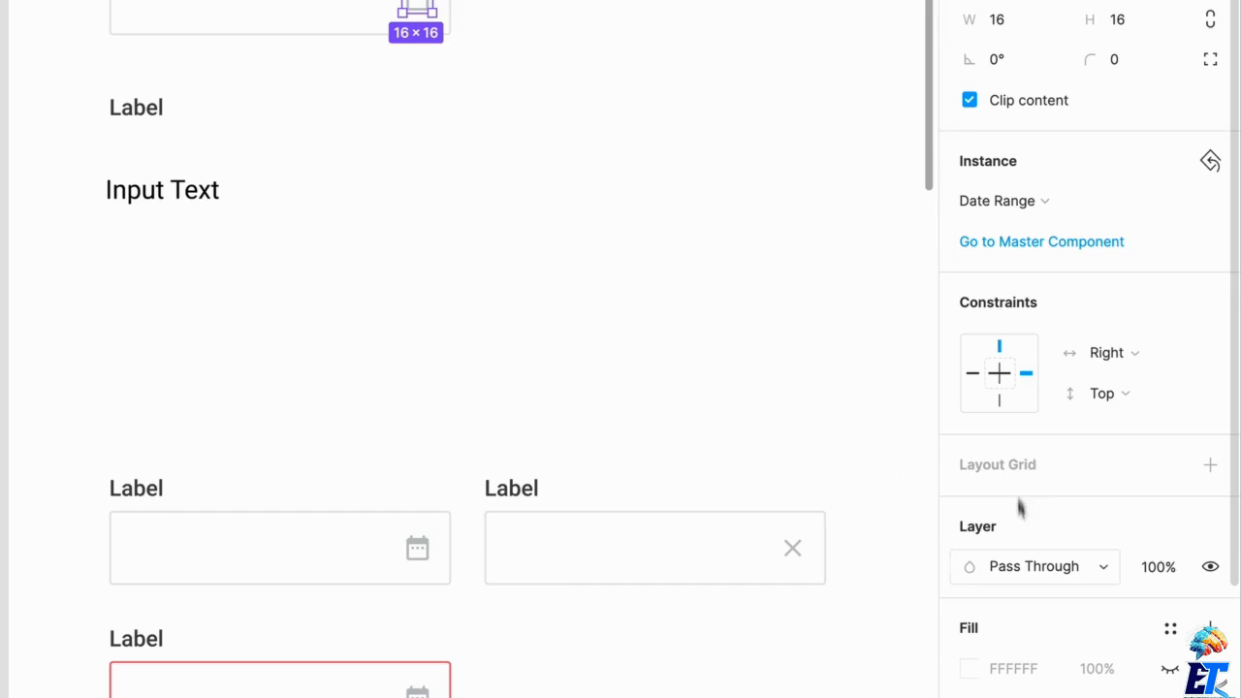
{"action": "scroll", "coordinate": [930, 446], "scroll_direction": "right", "scroll_amount": 10}
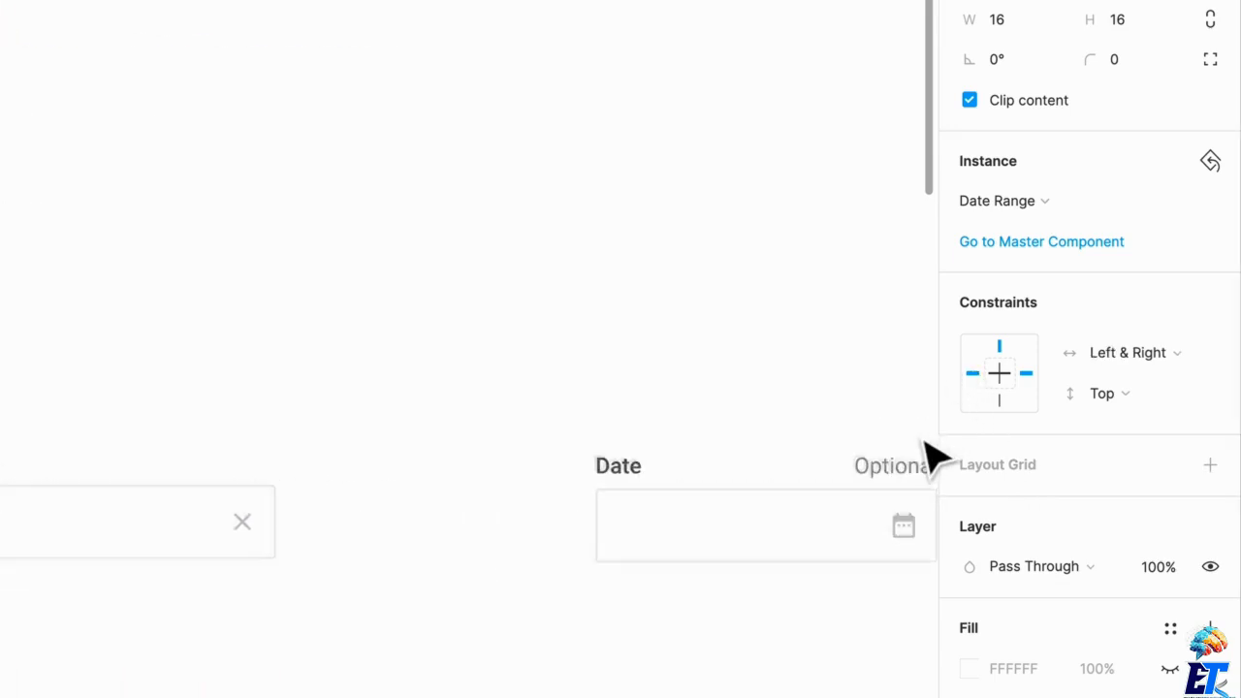
- Try stretching the Date form field instance to test the constraints of its Date Range icon
{"action": "scroll", "coordinate": [746, 524], "scroll_direction": "right", "scroll_amount": 3}
{"action": "left_click", "coordinate": [692, 532]}
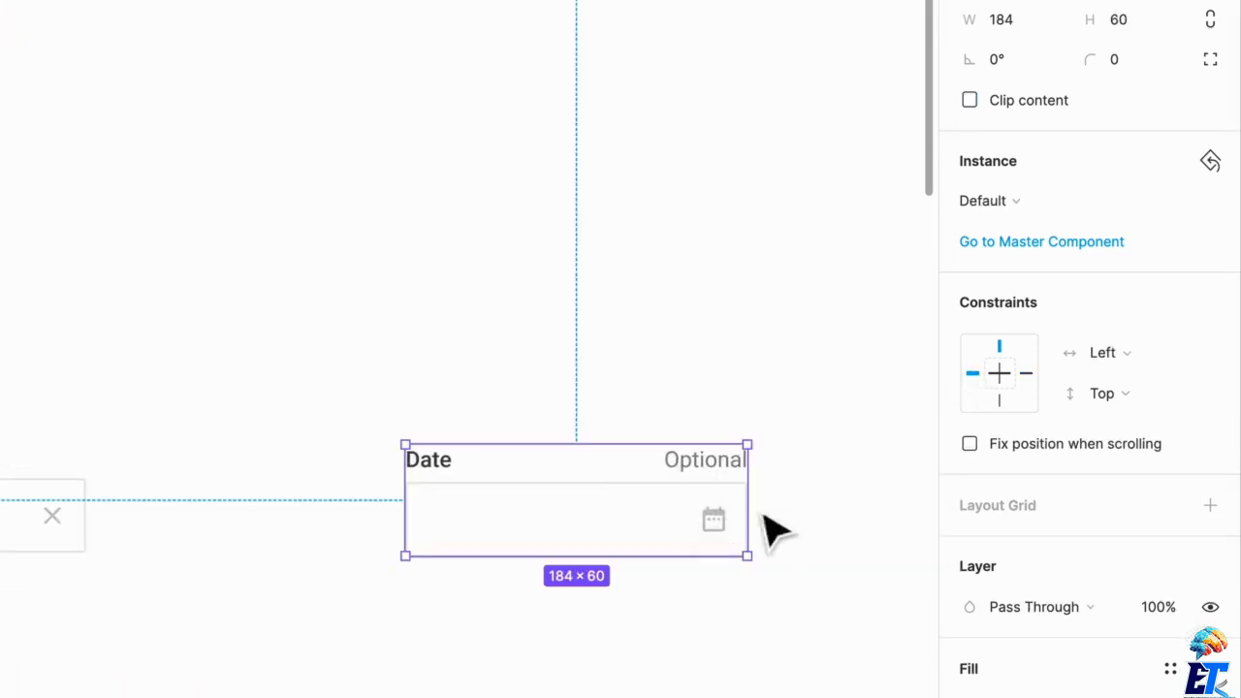
{"action": "mouse_move", "coordinate": [773, 528]}
{"action": "left_mouse_down"}
{"action": "mouse_move", "coordinate": [743, 523]}
{"action": "mouse_move", "coordinate": [762, 525]}
{"action": "left_mouse_up"}
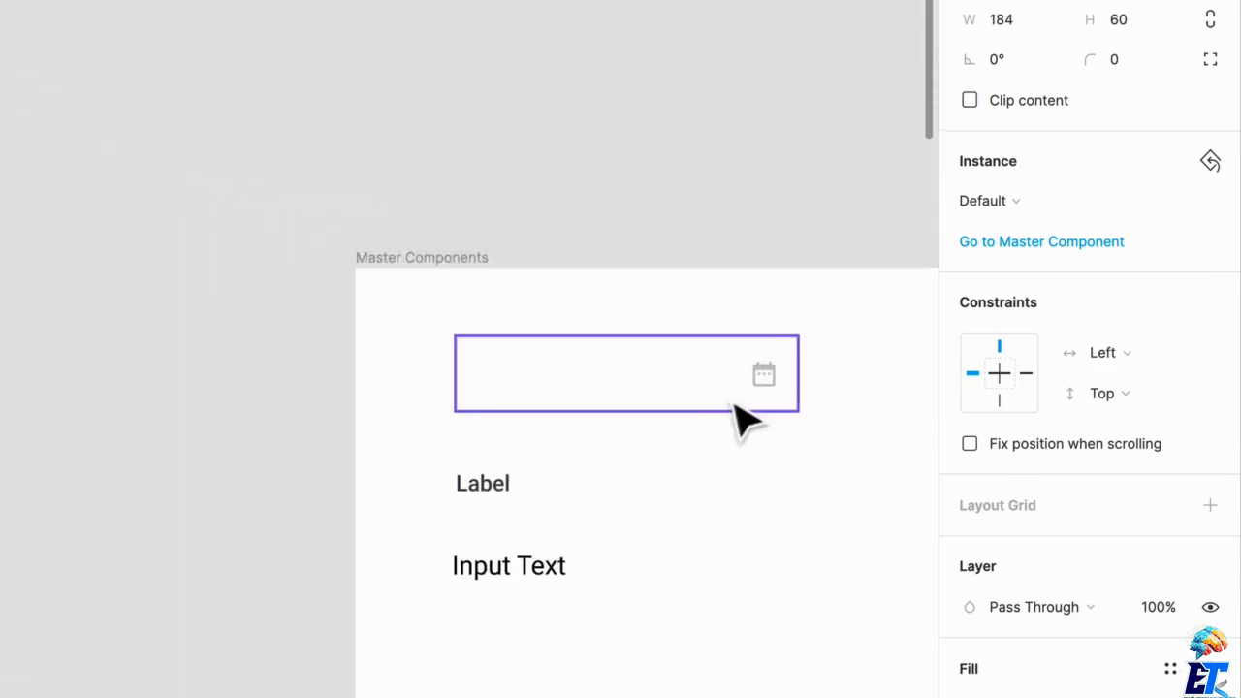
{"action": "left_click", "coordinate": [766, 392]}
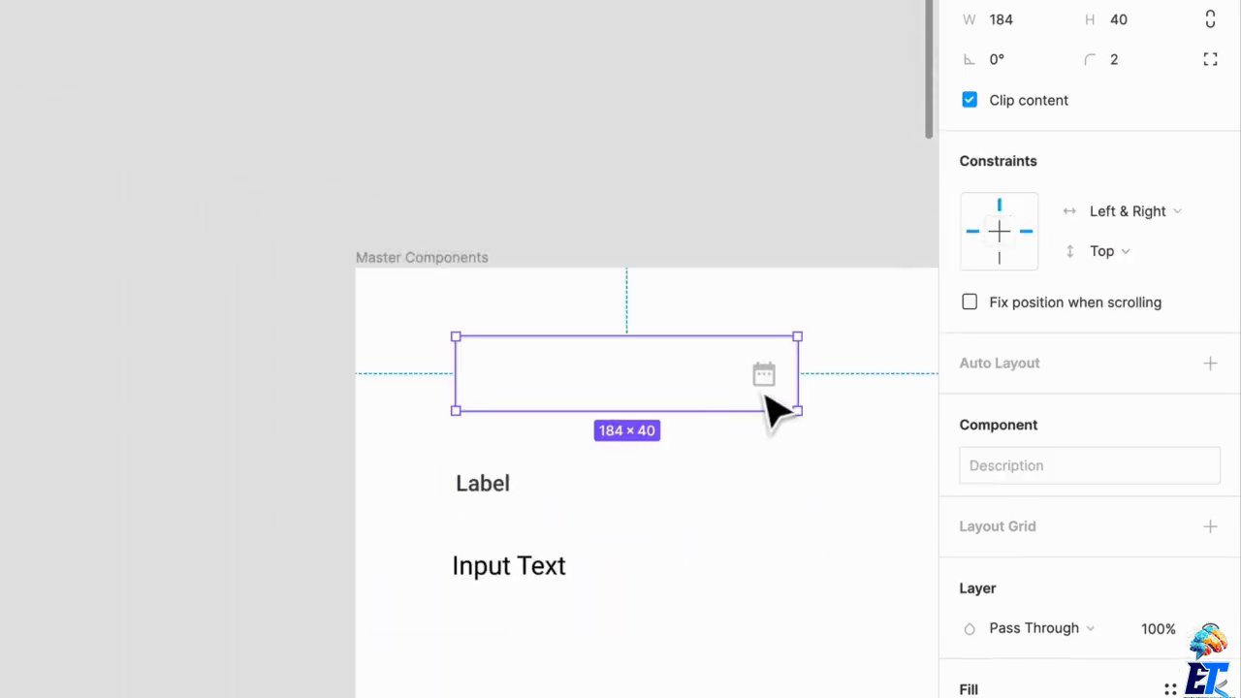
{"action": "left_click", "coordinate": [767, 388]}
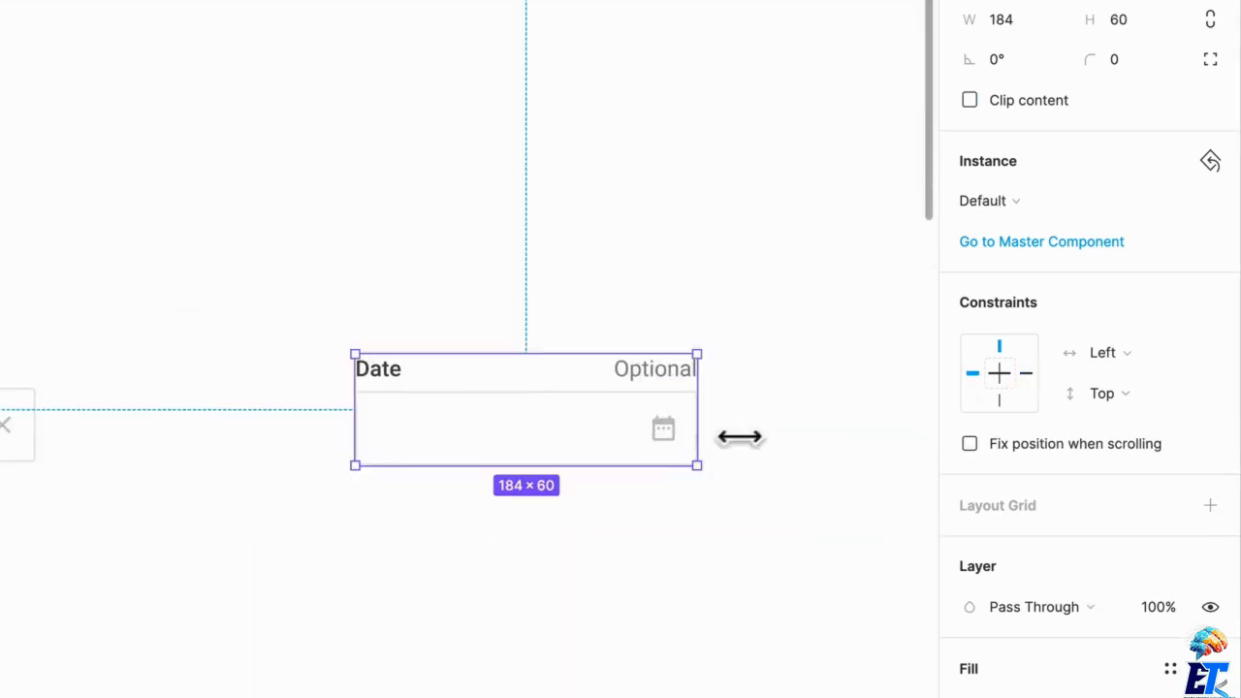
{"action": "left_click_drag", "start_coordinate": [725, 434], "coordinate": [824, 424]}
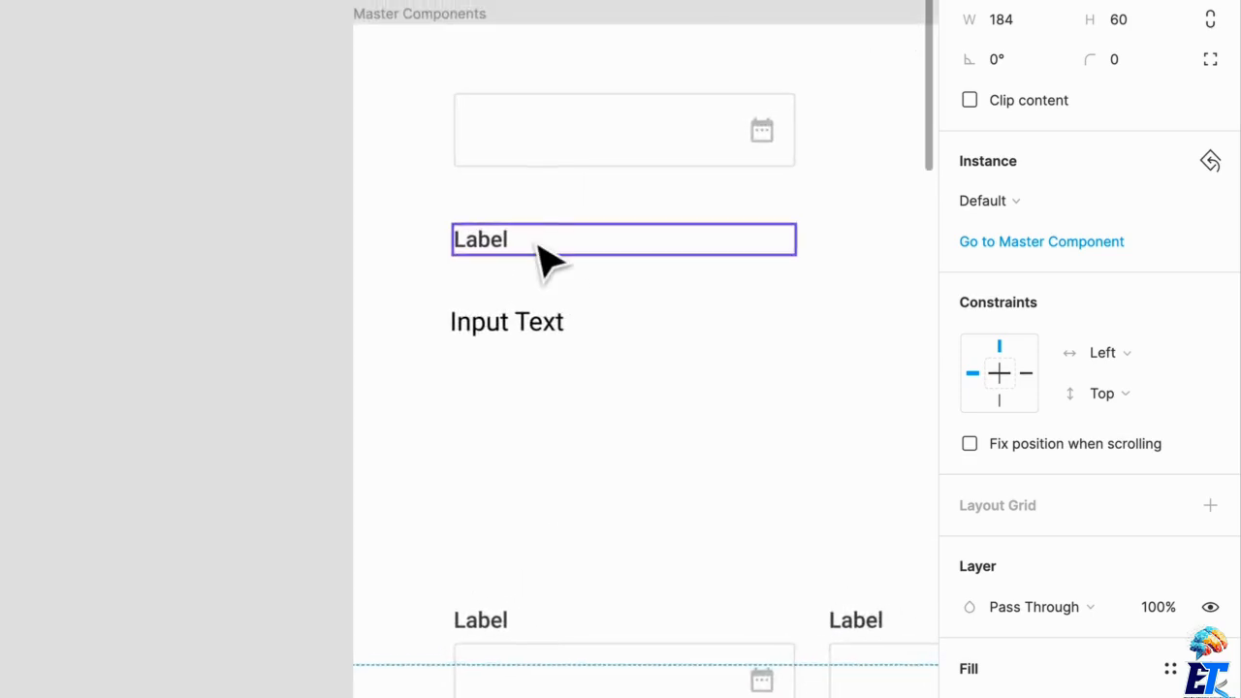
- Check the constraints of the Input Text component and of the label and description texts inside the Label component
{"action": "left_click", "coordinate": [567, 250]}
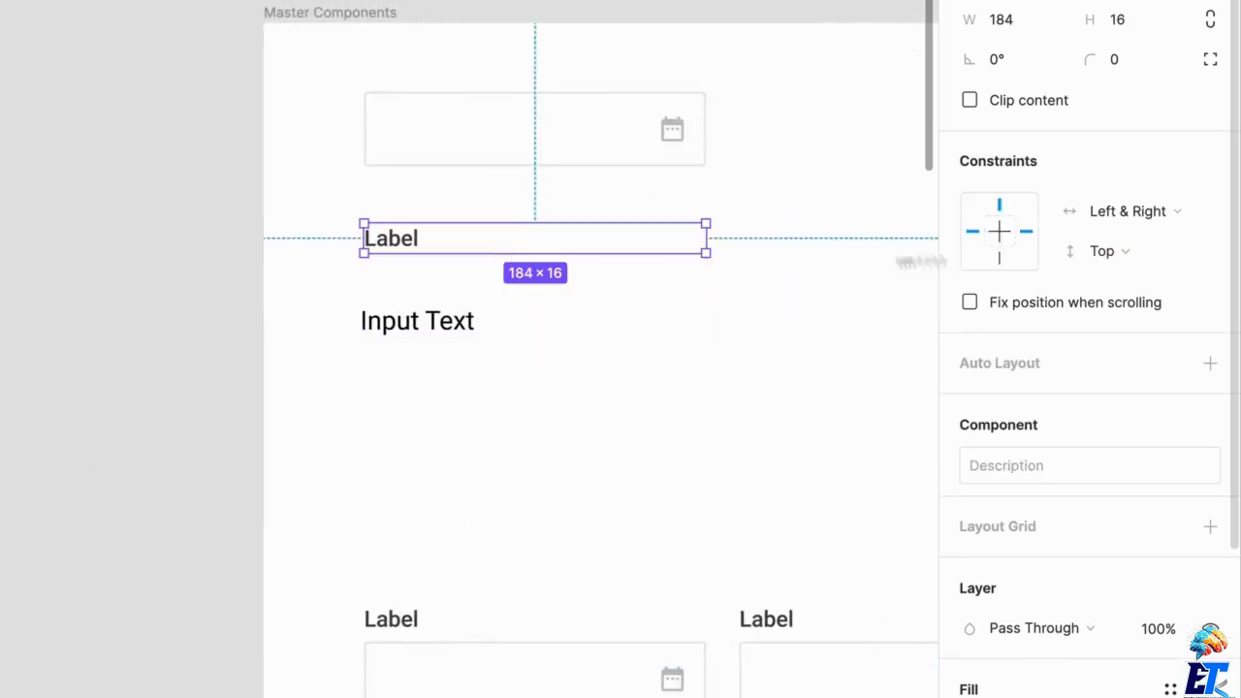
{"action": "left_click", "coordinate": [721, 303]}
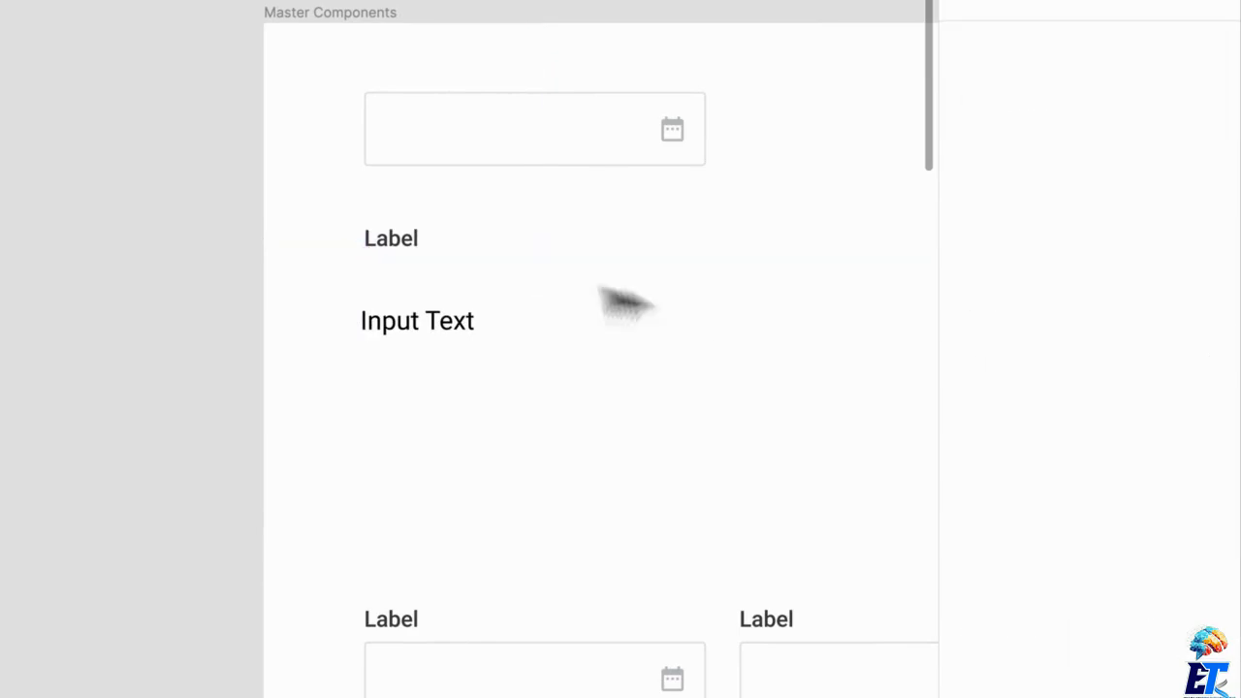
{"action": "double_click", "coordinate": [387, 253]}
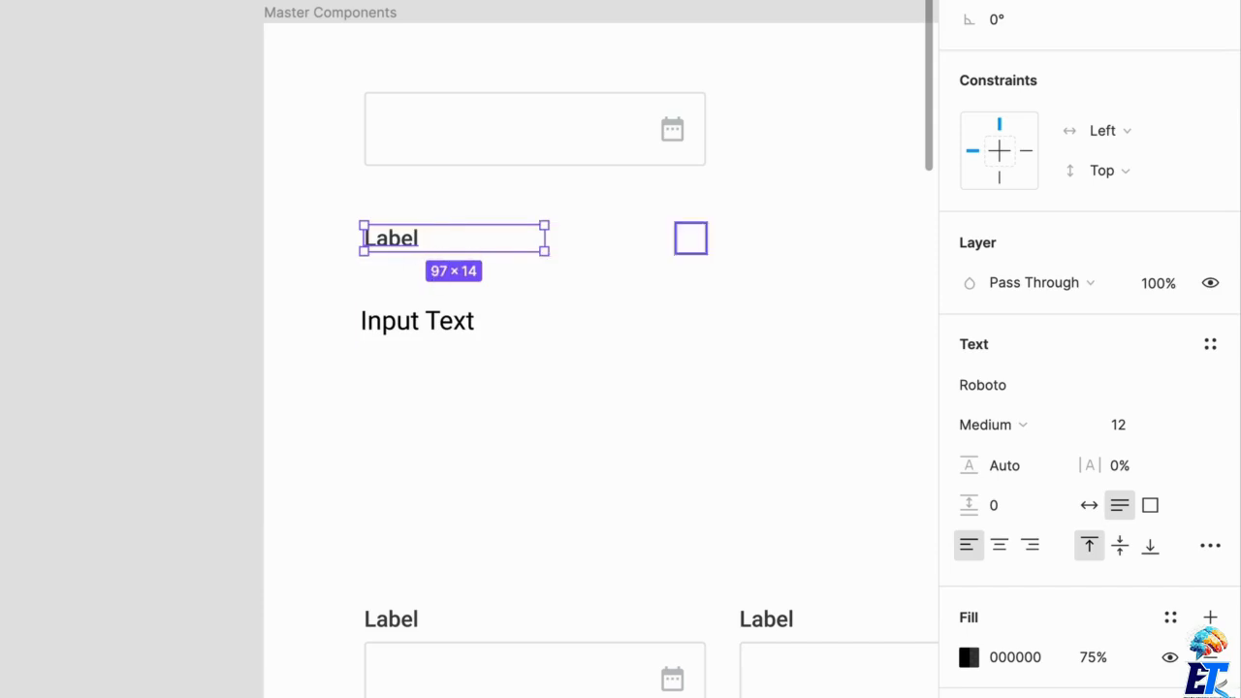
{"action": "left_click", "coordinate": [625, 239]}
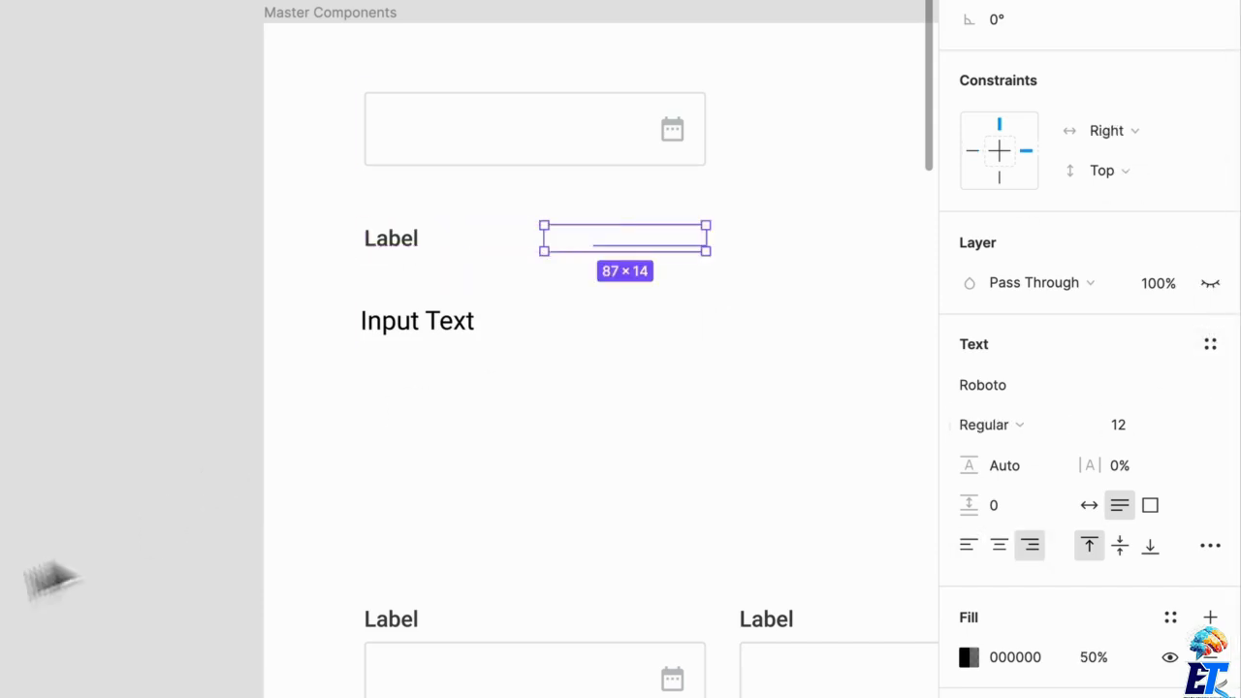
- Check the constraints of the Info icon inside the Label component and of the Input Text component
{"action": "left_click", "coordinate": [690, 239]}
{"action": "left_click", "coordinate": [1030, 376]}
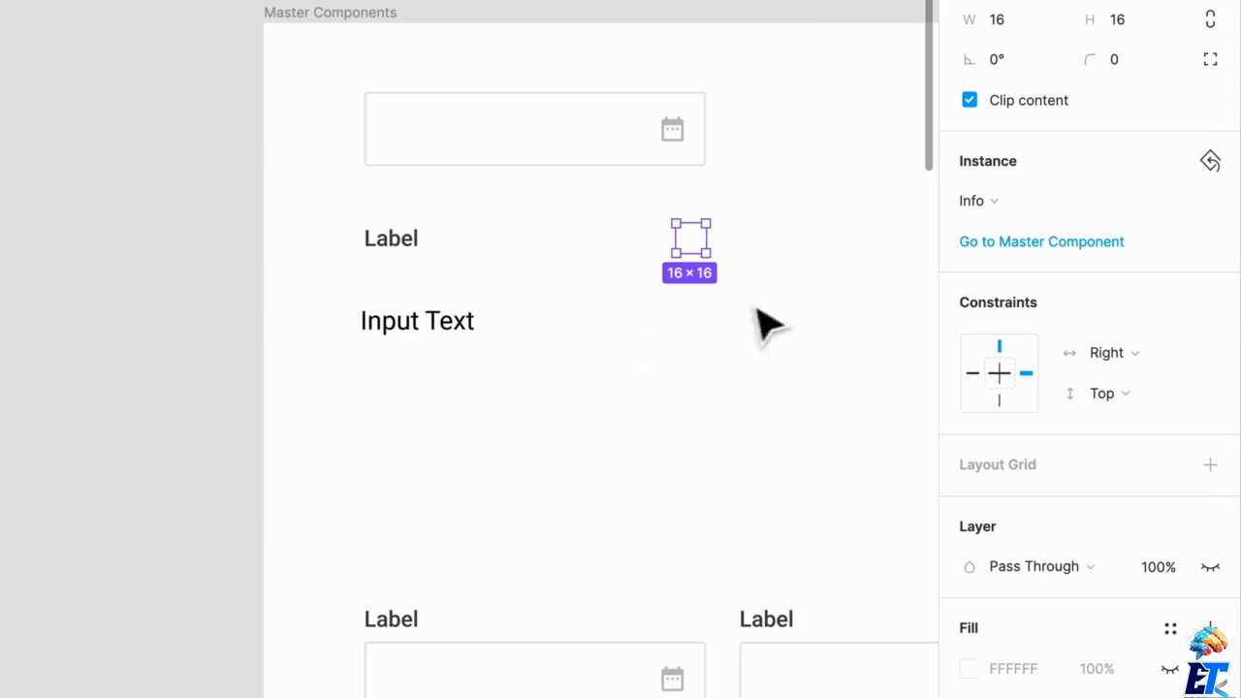
{"action": "left_click", "coordinate": [482, 329]}
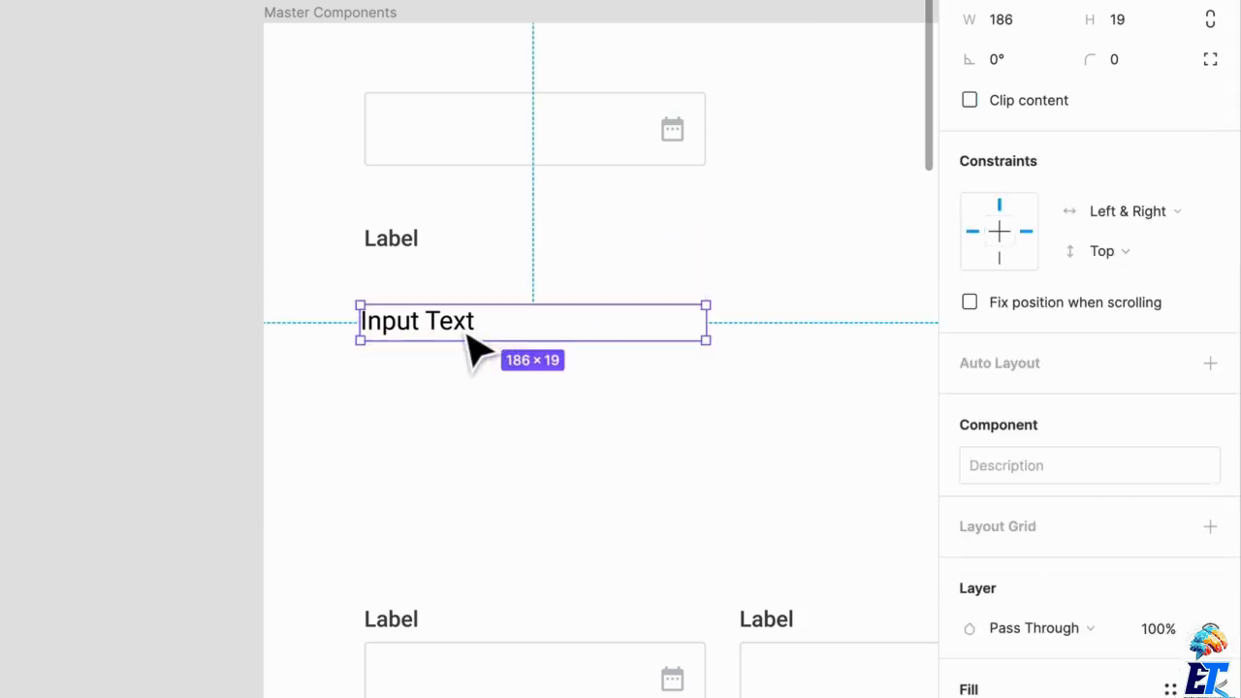
- Set the horizontal constraint of the text layer inside the Input Text component to Right
{"action": "double_click", "coordinate": [467, 331]}
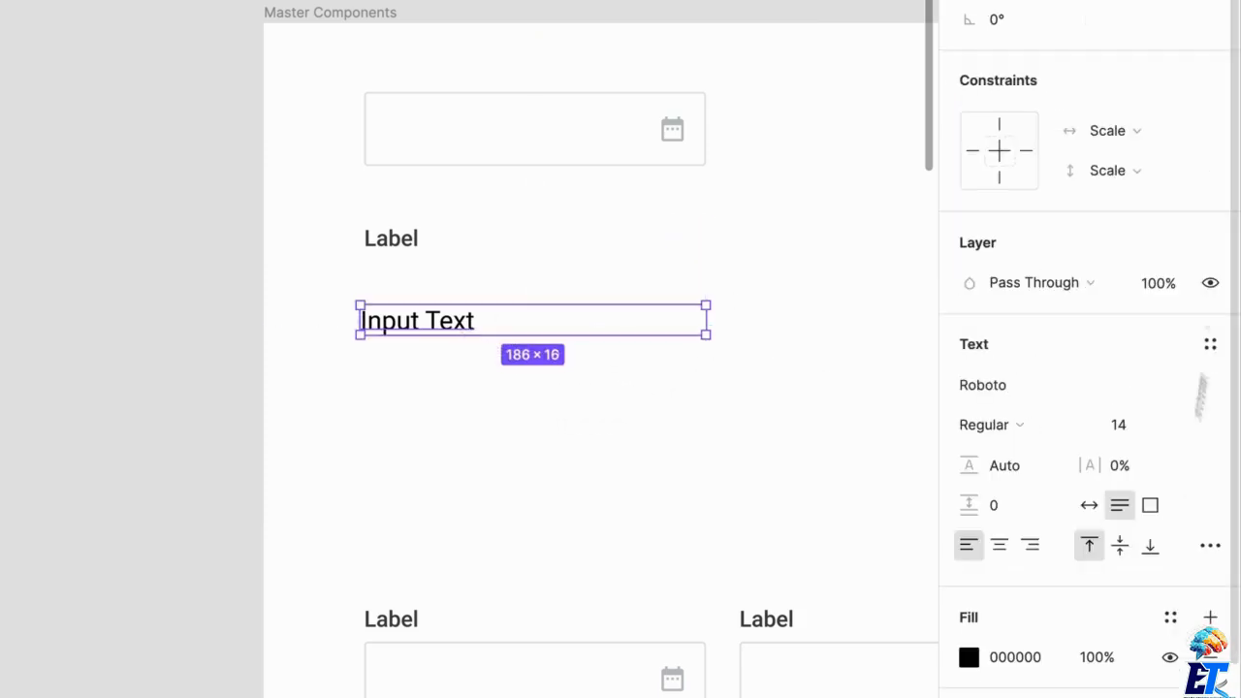
{"action": "left_click", "coordinate": [1023, 153]}
{"action": "key", "text": "Escape"}
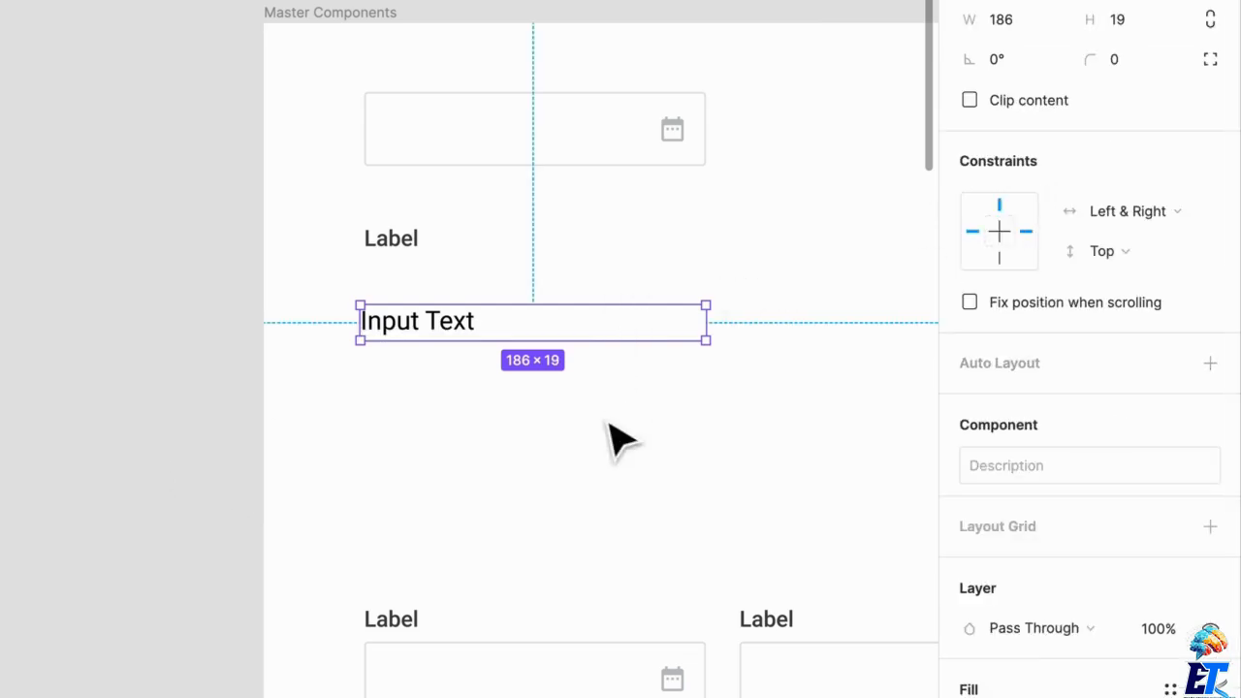
- Change the label text of the Date form field instance to "Expiration Date"
{"action": "scroll", "coordinate": [617, 437], "scroll_direction": "down", "scroll_amount": 5}
{"action": "scroll", "coordinate": [618, 437], "scroll_direction": "right", "scroll_amount": 2}
{"action": "scroll", "coordinate": [645, 398], "scroll_direction": "right", "scroll_amount": 2}
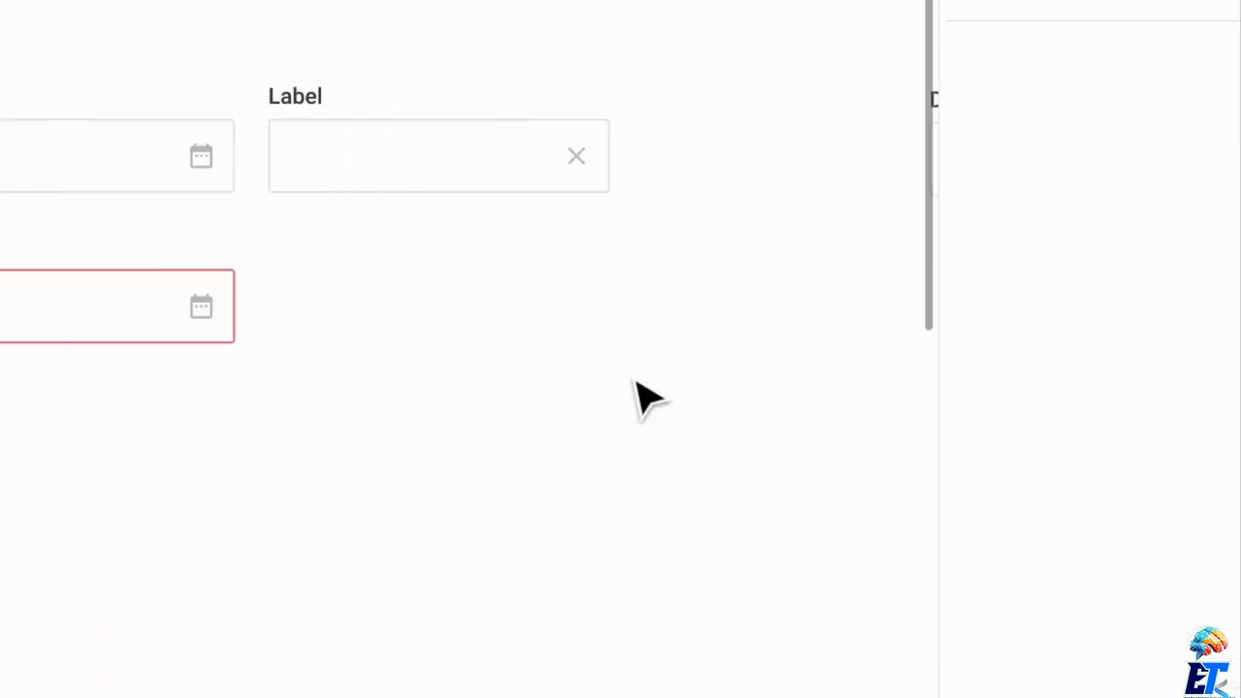
{"action": "scroll", "coordinate": [631, 332], "scroll_direction": "down", "scroll_amount": 3}
{"action": "scroll", "coordinate": [631, 333], "scroll_direction": "right", "scroll_amount": 3}
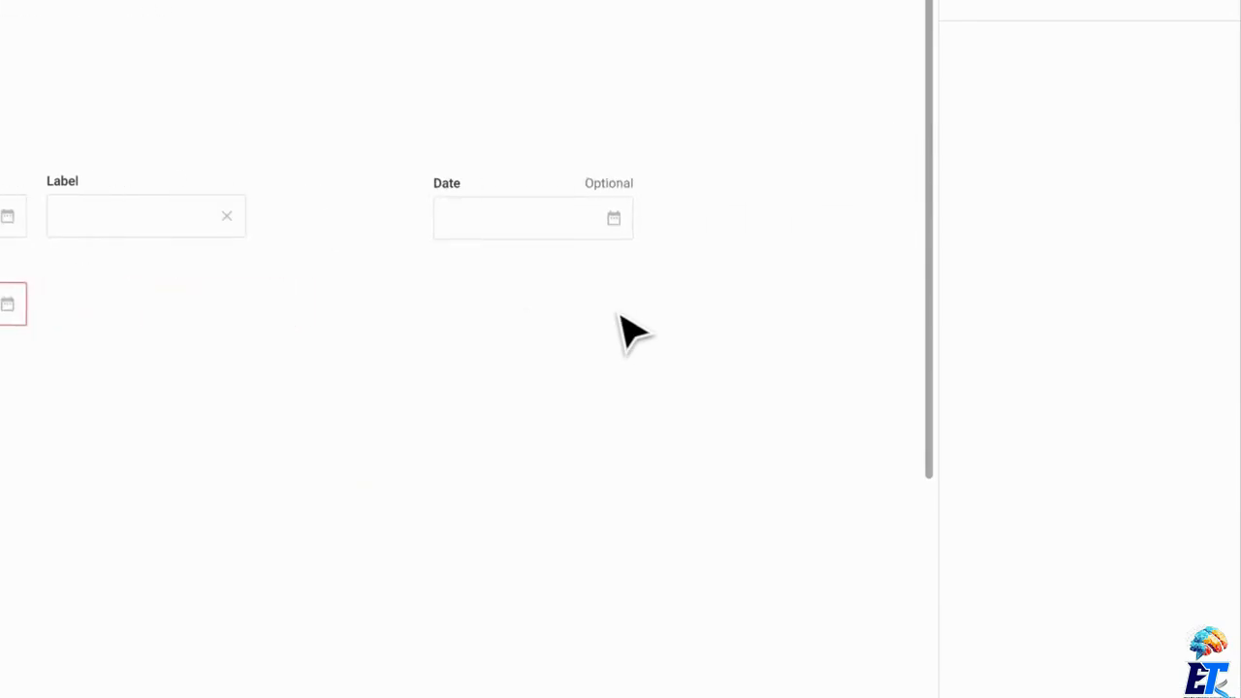
{"action": "scroll", "coordinate": [634, 333], "scroll_direction": "up", "scroll_amount": 1}
{"action": "scroll", "coordinate": [596, 267], "scroll_direction": "up", "scroll_amount": 3}
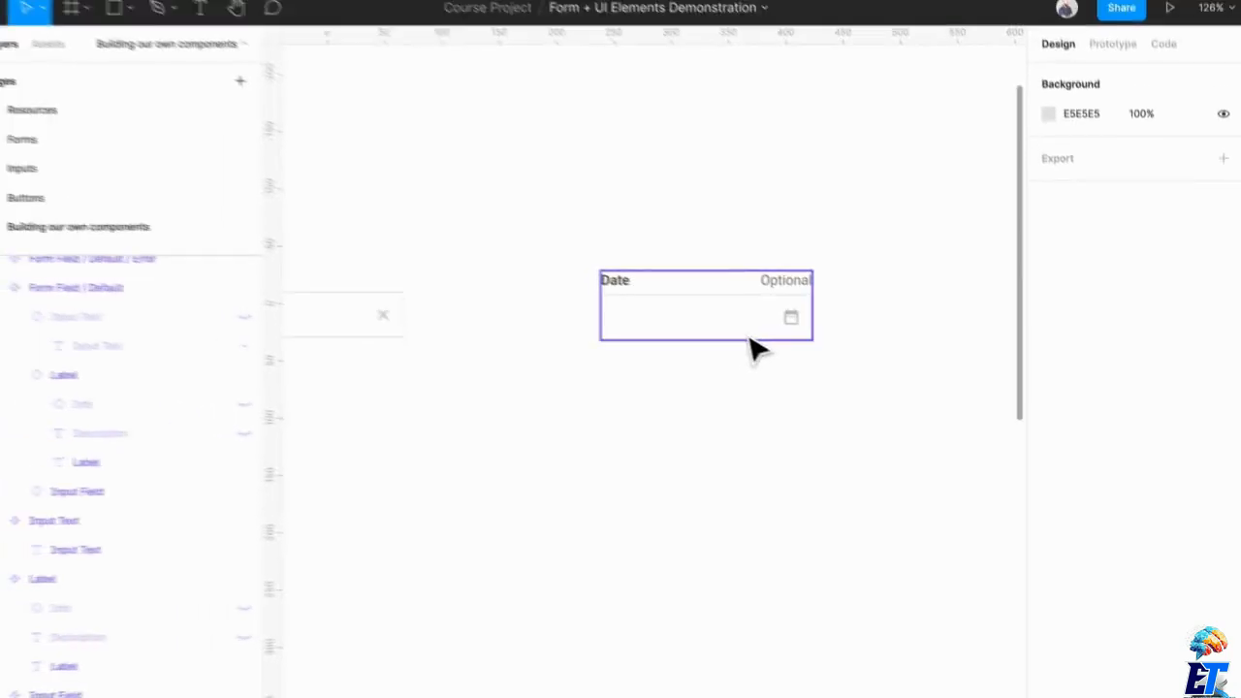
{"action": "left_click", "coordinate": [383, 187]}
{"action": "double_click", "coordinate": [633, 299]}
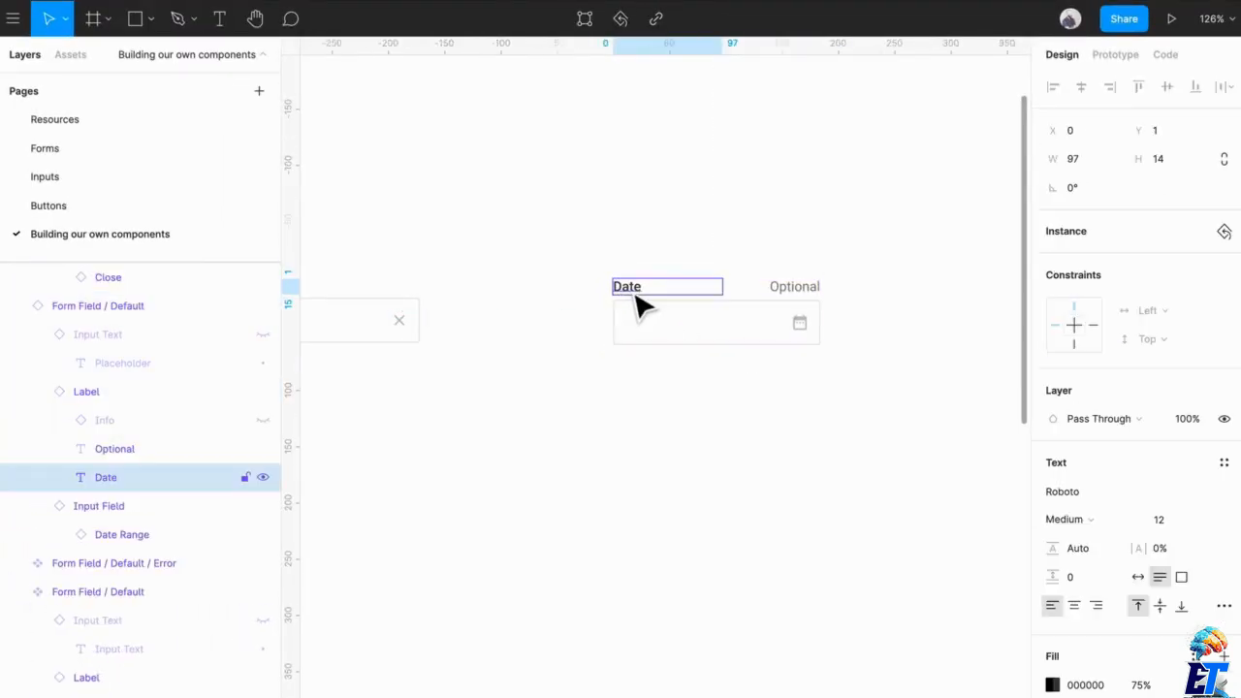
{"action": "double_click", "coordinate": [637, 297]}
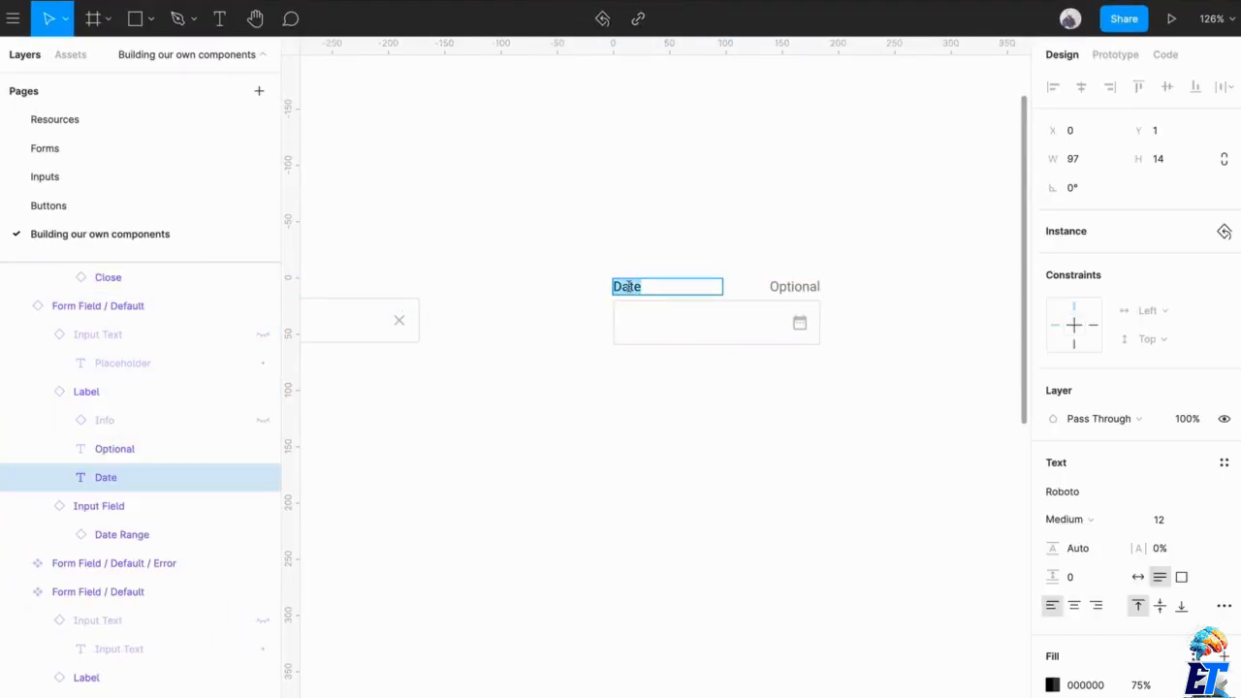
{"action": "type", "text": "Expiratio"}
{"action": "scroll", "coordinate": [665, 268], "scroll_direction": "up", "scroll_amount": 5}
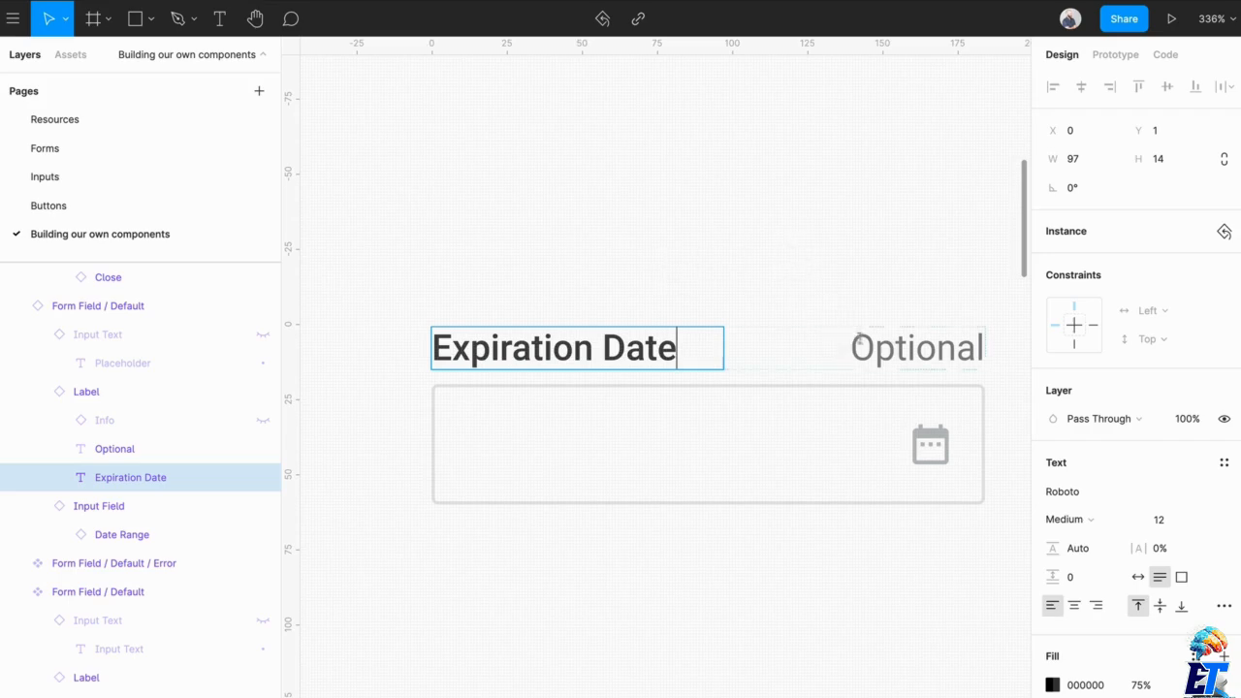
- Replace the "Optional" description of the Expiration Date field with "MM/DD/YYYY"
{"action": "left_click", "coordinate": [921, 359]}
{"action": "double_click", "coordinate": [928, 364]}
{"action": "type", "text": "MM"}
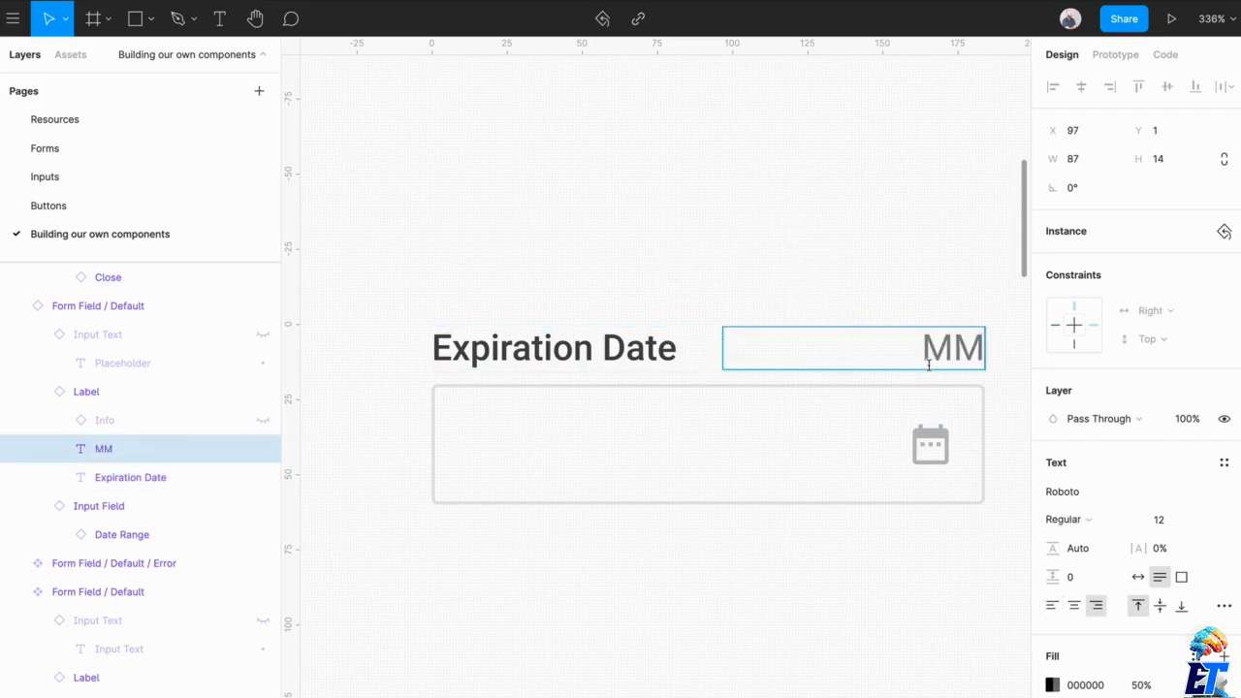
{"action": "type", "text": "/DD/YYYY"}
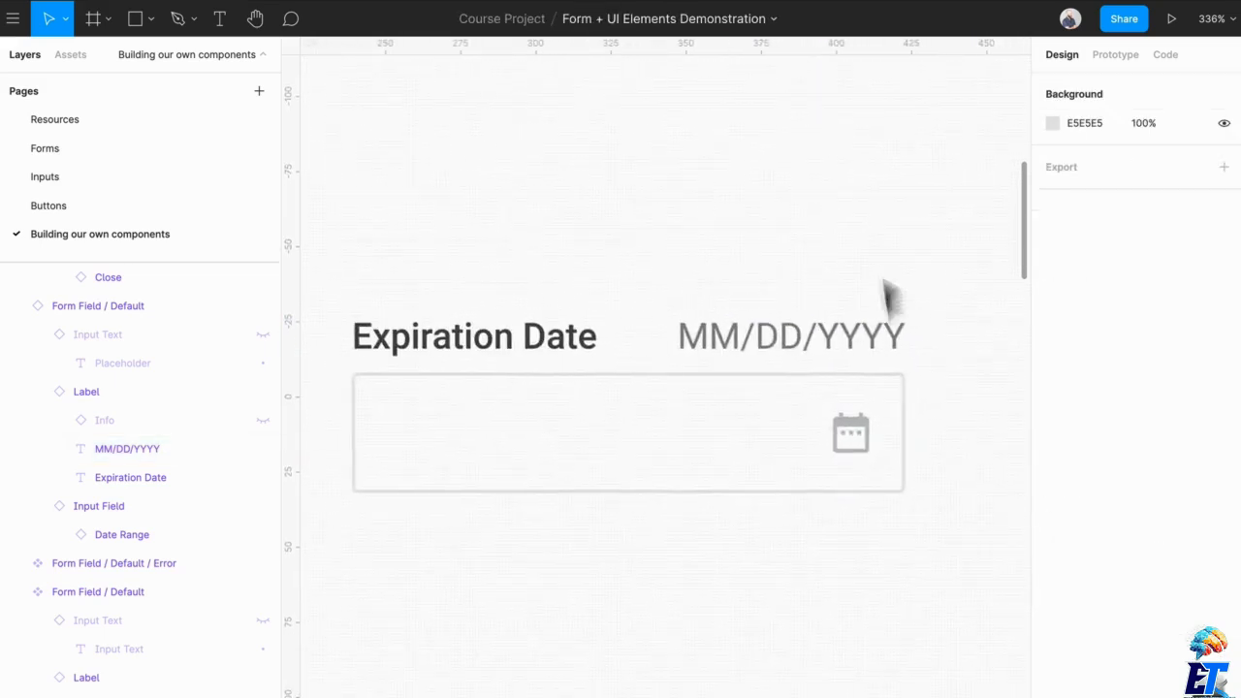
- Hide the Date Range icon in the Expiration Date field and stretch the field to a width of 275
{"action": "double_click", "coordinate": [866, 455]}
{"action": "left_click", "coordinate": [865, 455]}
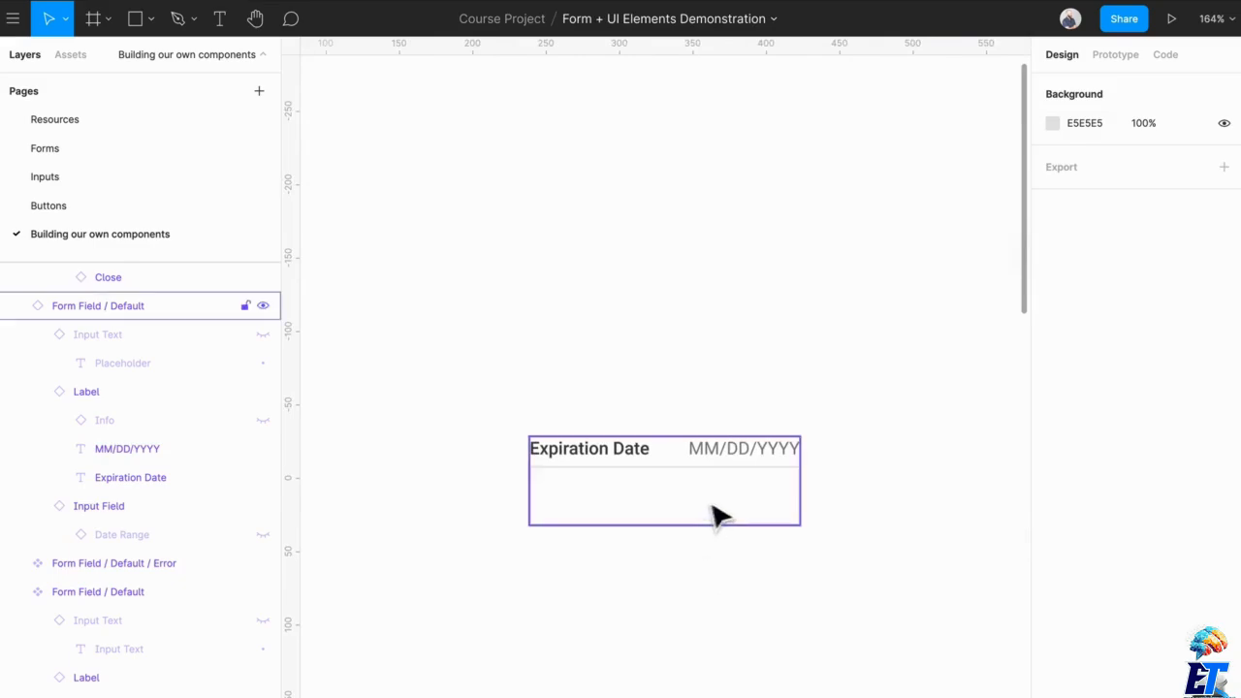
{"action": "left_click", "coordinate": [714, 515]}
{"action": "left_click_drag", "start_coordinate": [820, 487], "coordinate": [950, 486]}
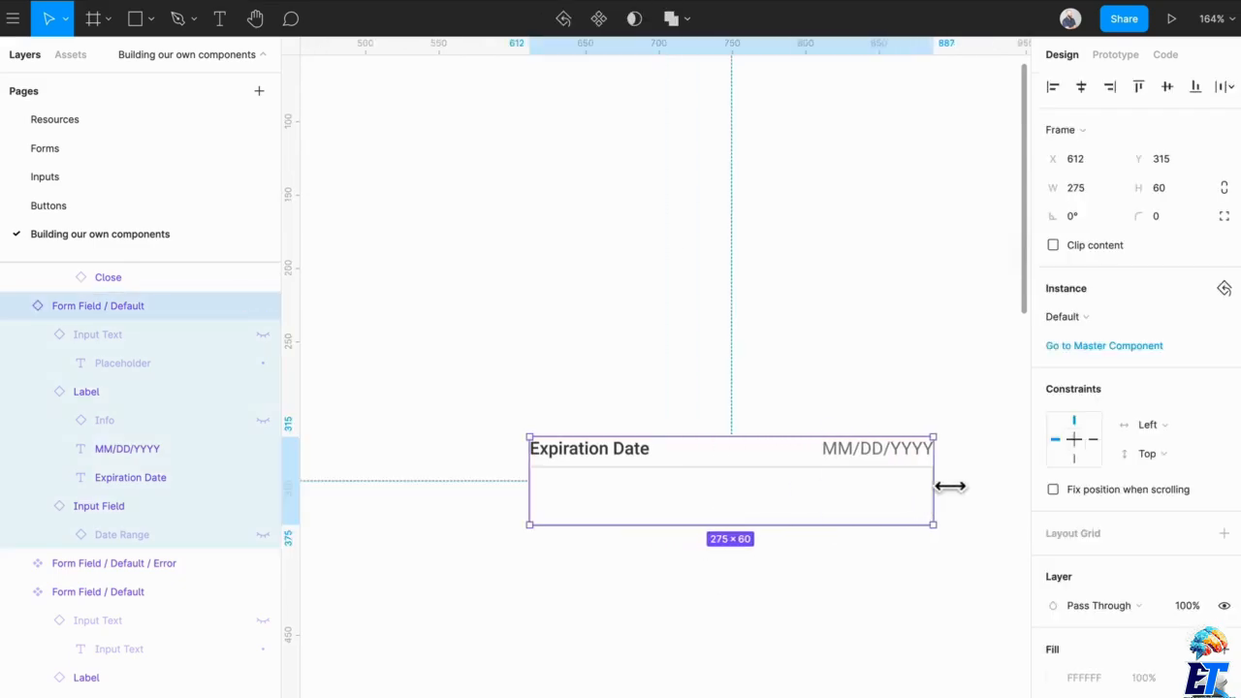
{"action": "scroll", "coordinate": [665, 493], "scroll_direction": "right", "scroll_amount": 3}
- Duplicate the Expiration Date field directly below itself and change the copy's label to "CVV"
{"action": "left_click_drag", "start_coordinate": [665, 492], "coordinate": [666, 608]}
{"action": "scroll", "coordinate": [534, 557], "scroll_direction": "up", "scroll_amount": 5}
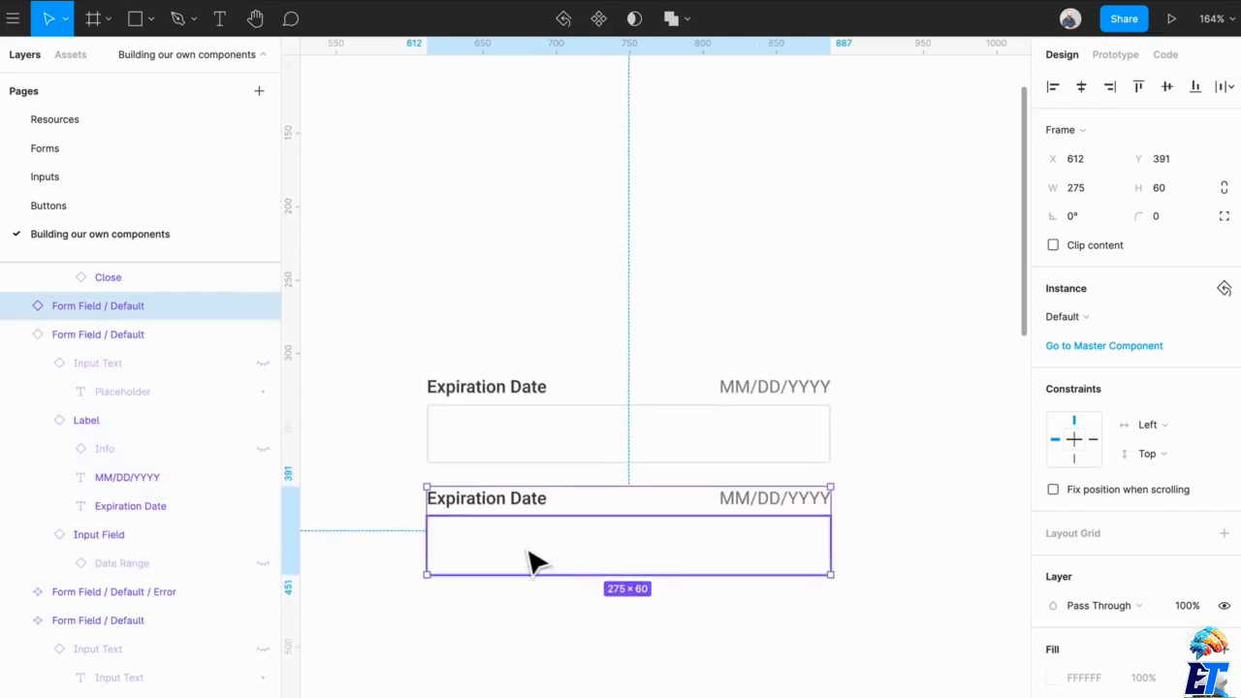
{"action": "double_click", "coordinate": [539, 485]}
{"action": "double_click", "coordinate": [539, 485]}
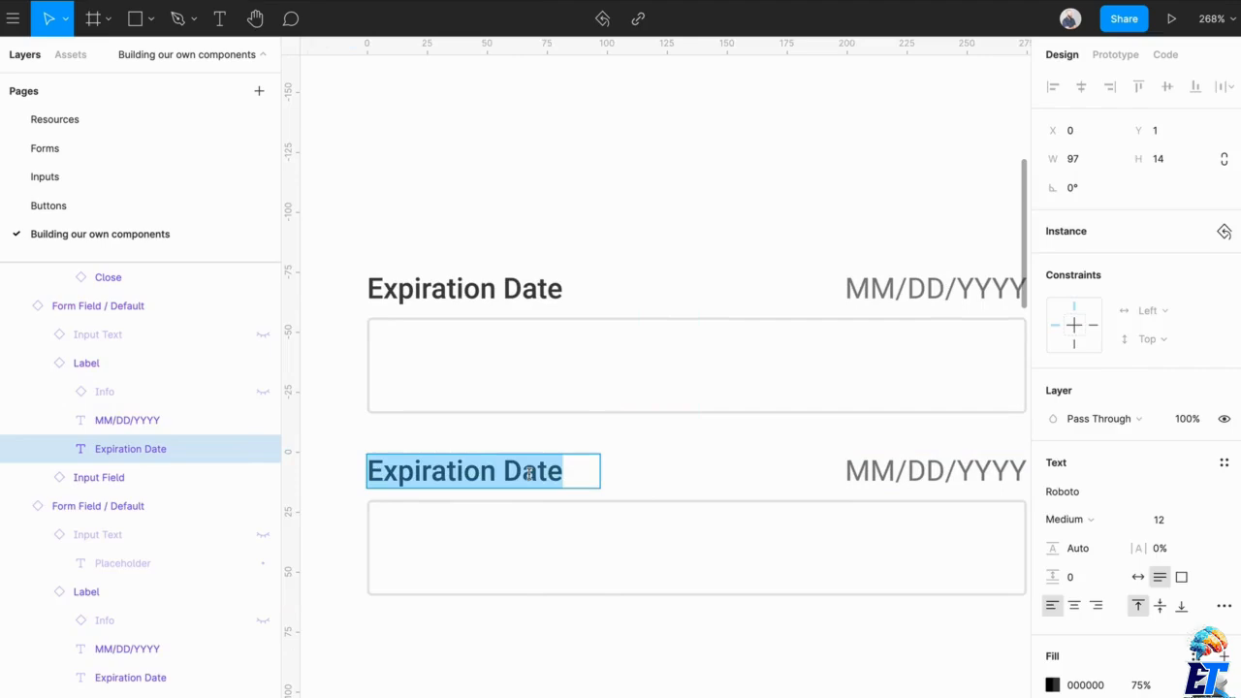
{"action": "type", "text": "CVV"}
{"action": "scroll", "coordinate": [534, 474], "scroll_direction": "right", "scroll_amount": 3}
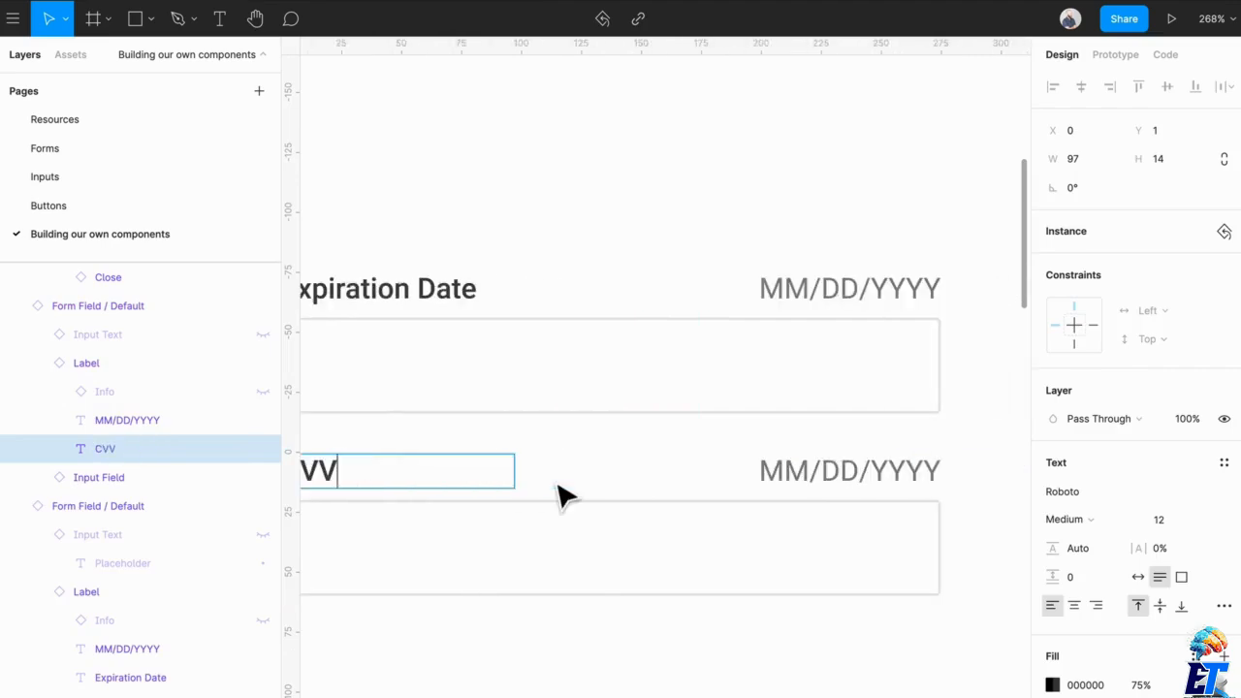
- Hide the MM/DD/YYYY description in the CVV field and show its Info icon instead
{"action": "left_click", "coordinate": [806, 469]}
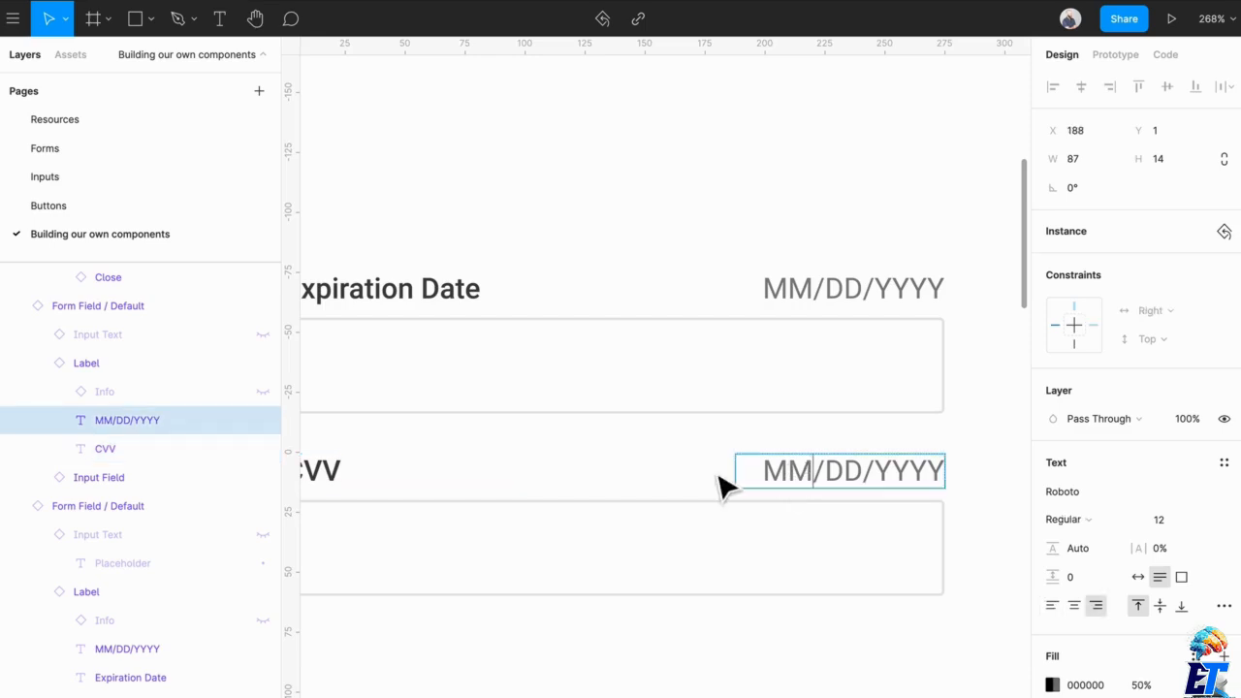
{"action": "left_click", "coordinate": [262, 421]}
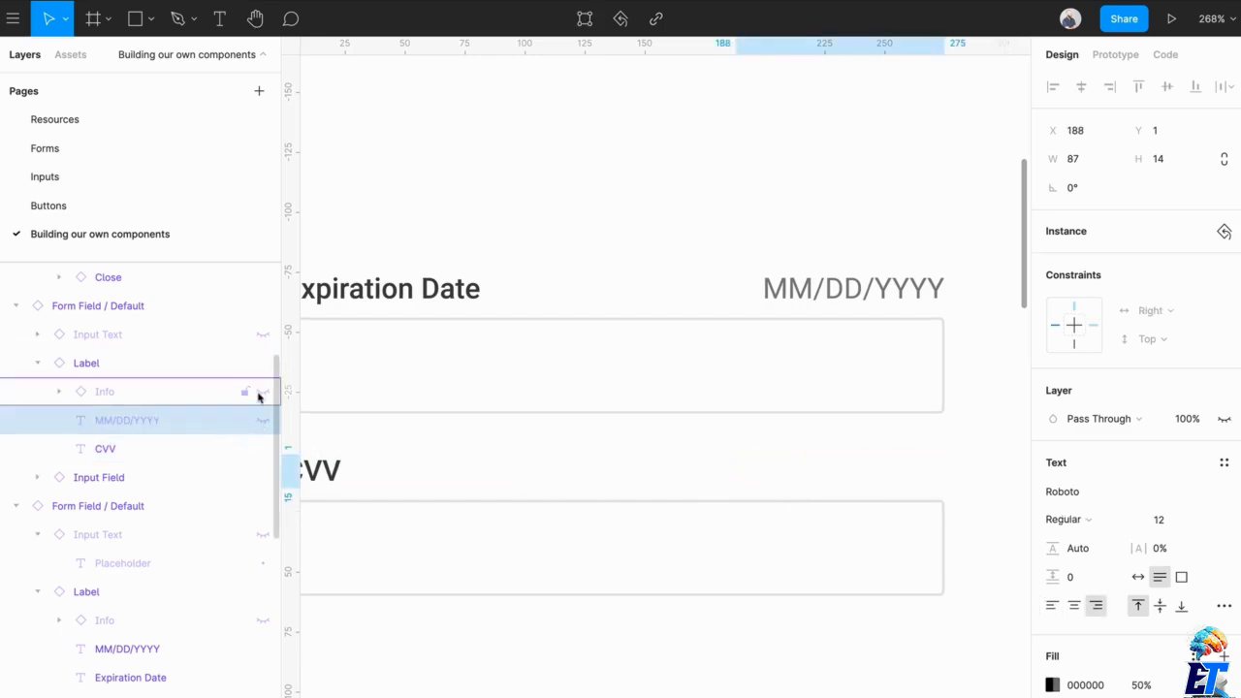
{"action": "left_click", "coordinate": [262, 391]}
{"action": "scroll", "coordinate": [523, 476], "scroll_direction": "left", "scroll_amount": 2}
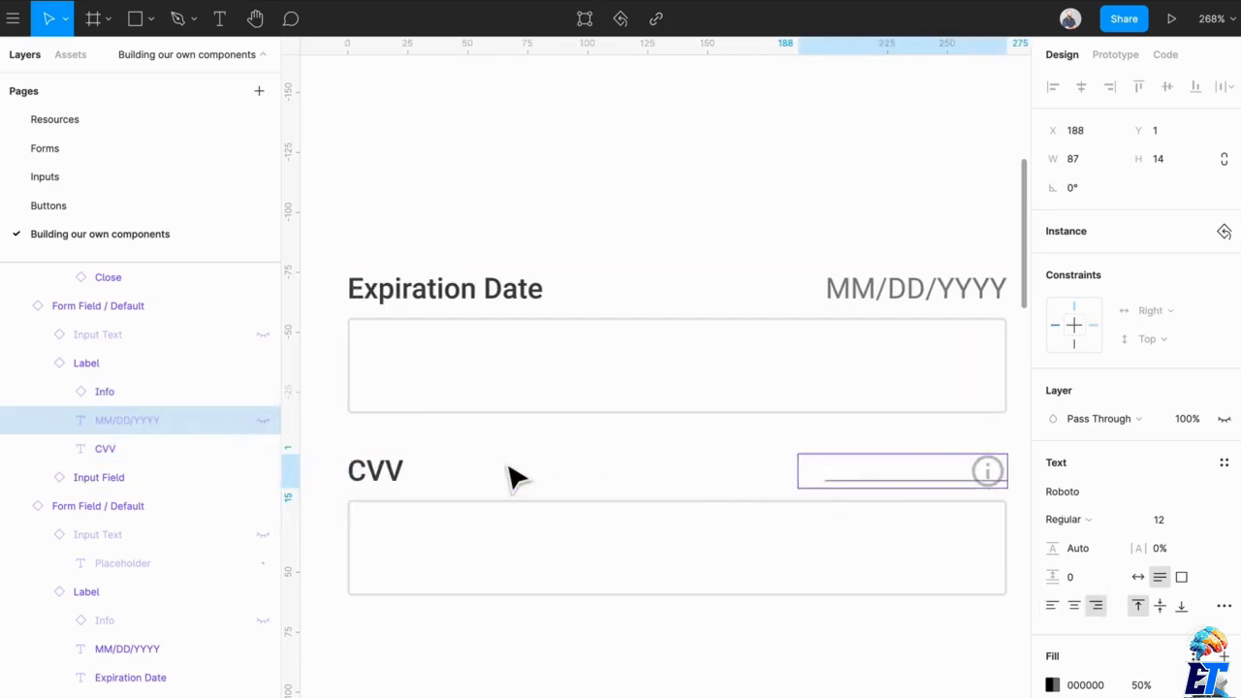
{"action": "scroll", "coordinate": [517, 482], "scroll_direction": "down", "scroll_amount": 2}
{"action": "scroll", "coordinate": [517, 481], "scroll_direction": "left", "scroll_amount": 3}
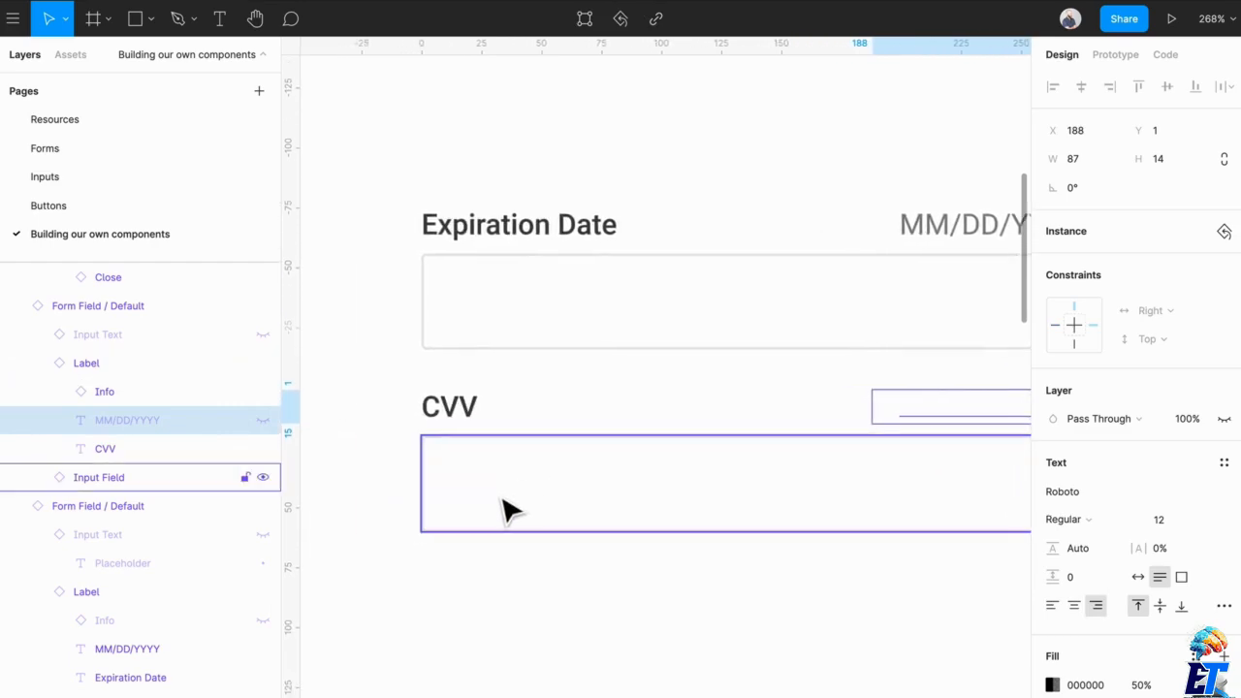
{"action": "left_click", "coordinate": [504, 511]}
{"action": "left_click", "coordinate": [650, 596]}
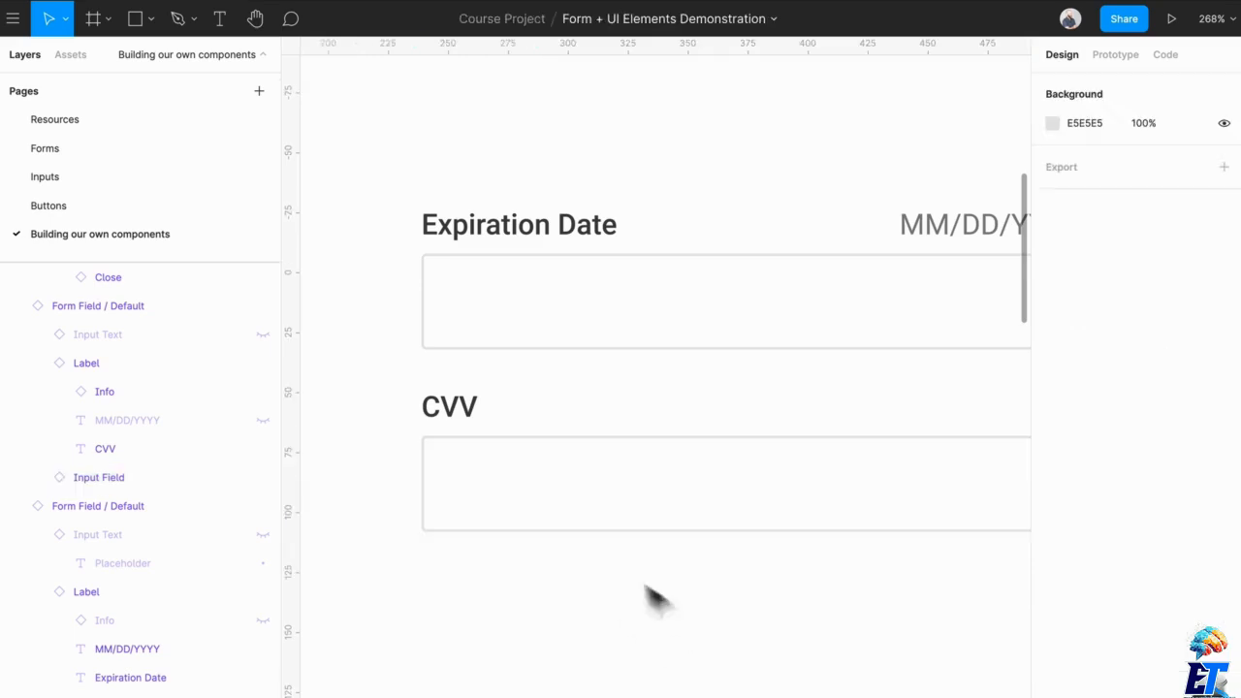
{"action": "scroll", "coordinate": [570, 548], "scroll_direction": "down", "scroll_amount": 5, "text": "ctrl"}
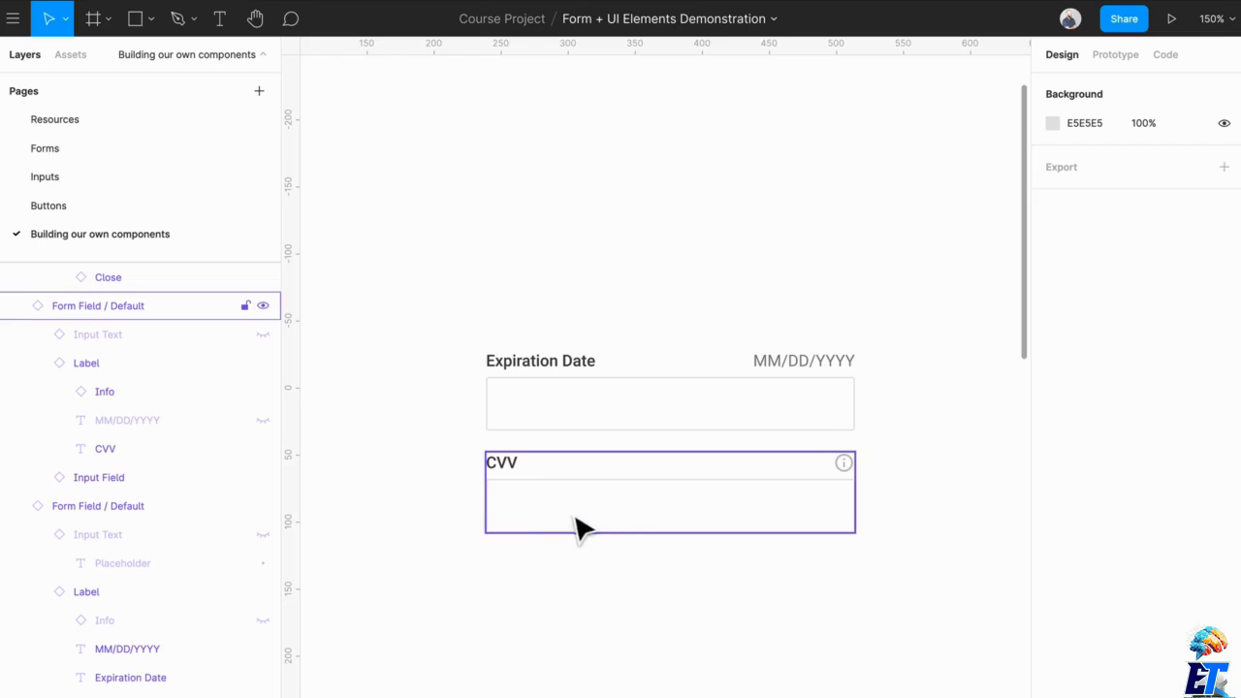
- Arrange the CVV and Expiration Date fields side by side in one row, with widths of 76 and 185
{"action": "left_click_drag", "start_coordinate": [576, 527], "coordinate": [593, 425]}
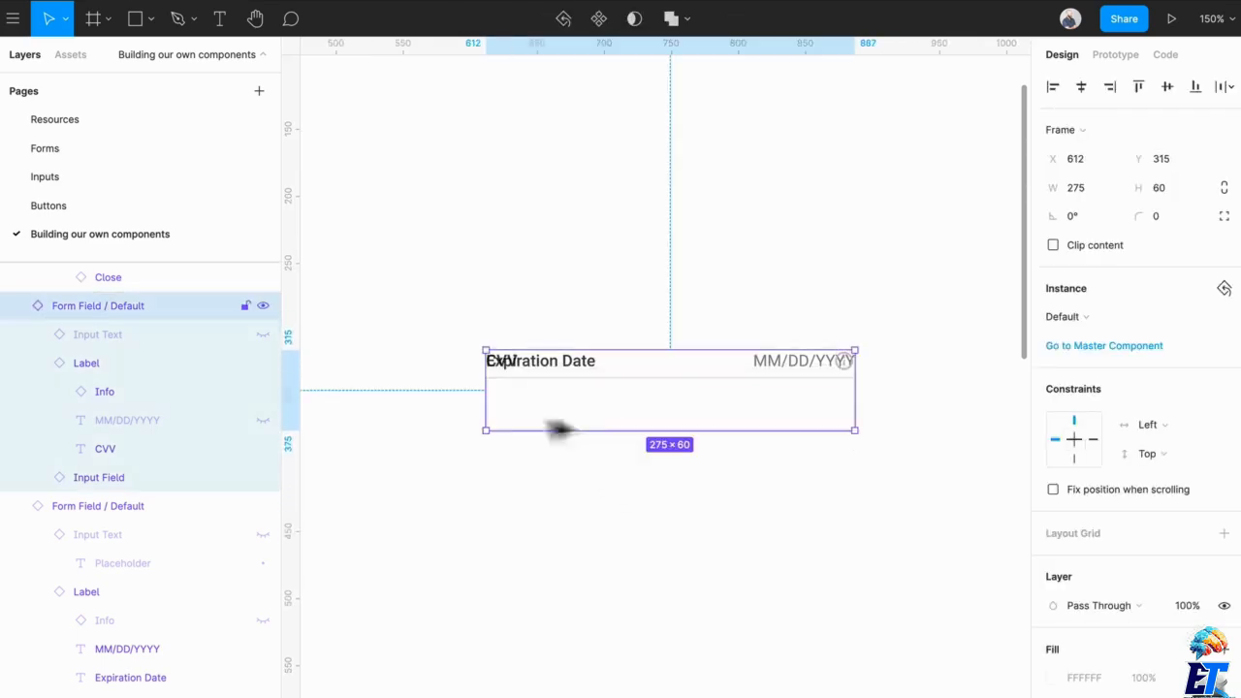
{"action": "left_click_drag", "start_coordinate": [493, 426], "coordinate": [762, 430]}
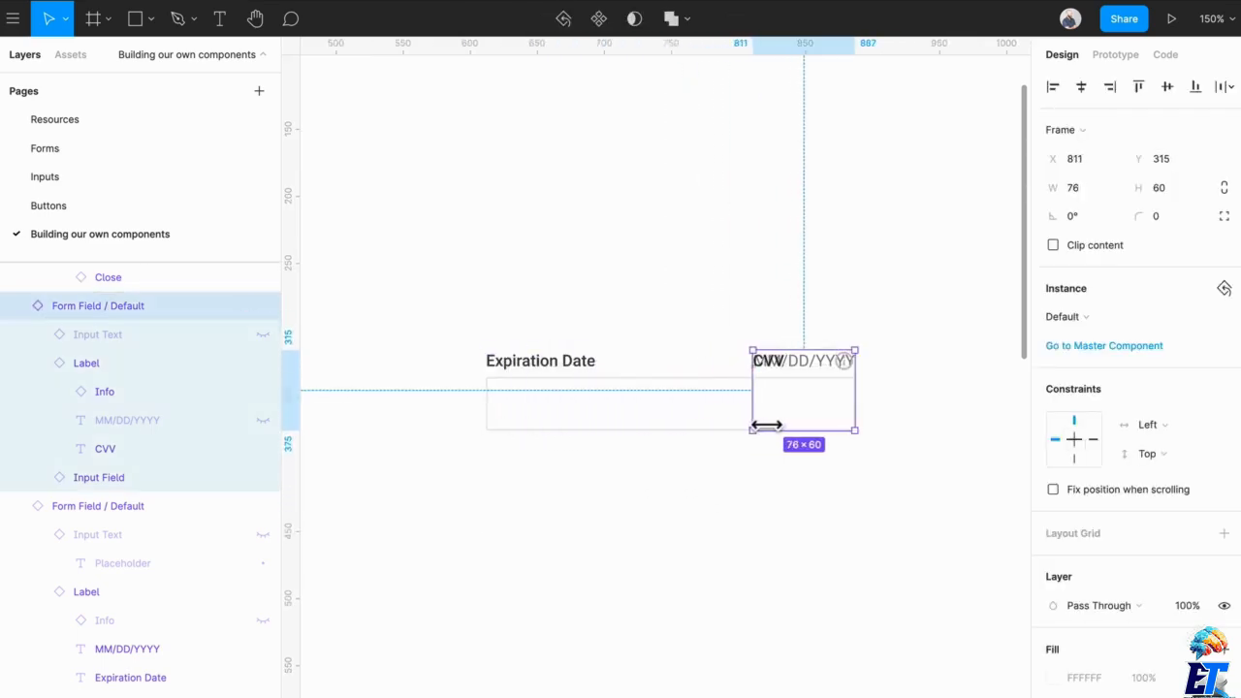
{"action": "left_click", "coordinate": [762, 430]}
{"action": "left_click_drag", "start_coordinate": [854, 417], "coordinate": [753, 417]}
{"action": "left_click", "coordinate": [800, 504]}
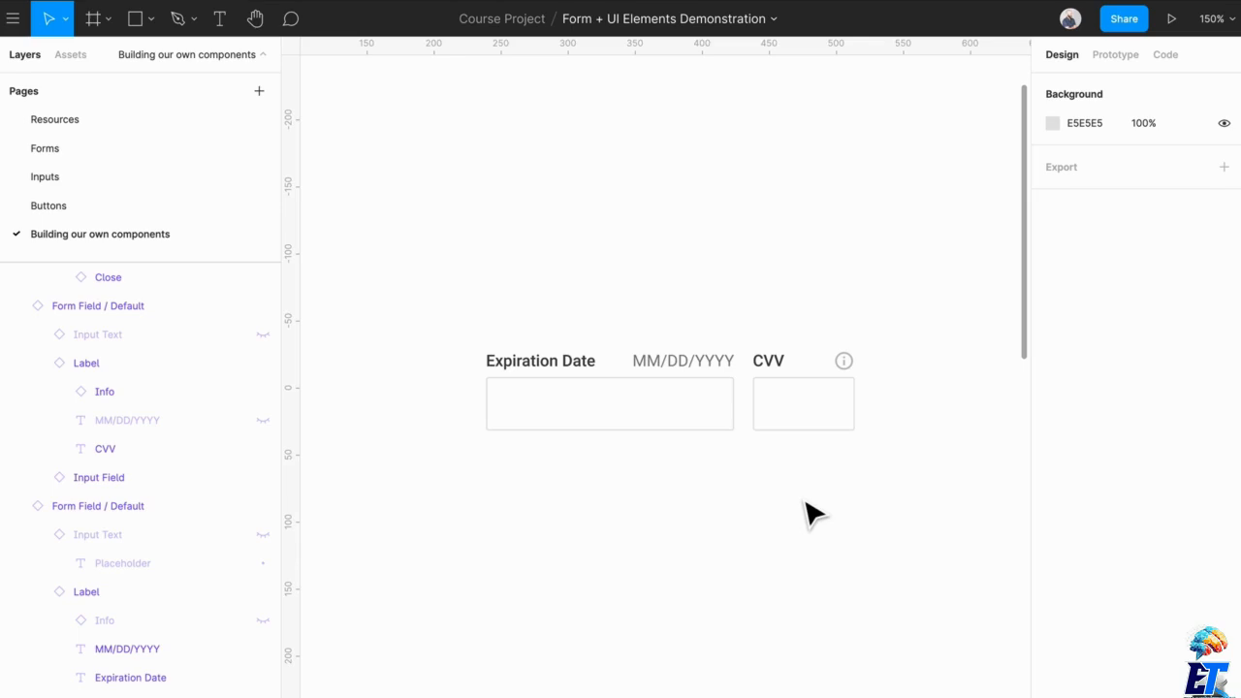
- Compare the Expiration Date and CVV instances with the form field and Input Text master components
{"action": "scroll", "coordinate": [740, 510], "scroll_direction": "down", "scroll_amount": 5, "text": "ctrl"}
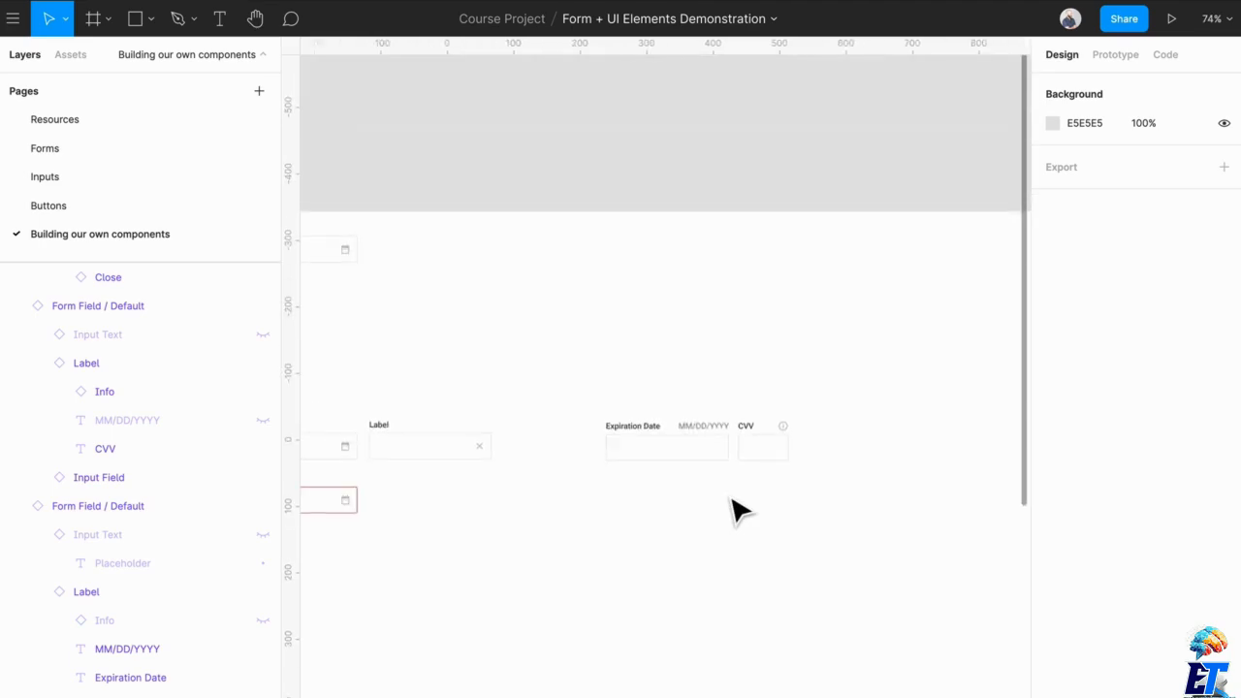
{"action": "scroll", "coordinate": [739, 510], "scroll_direction": "left", "scroll_amount": 3}
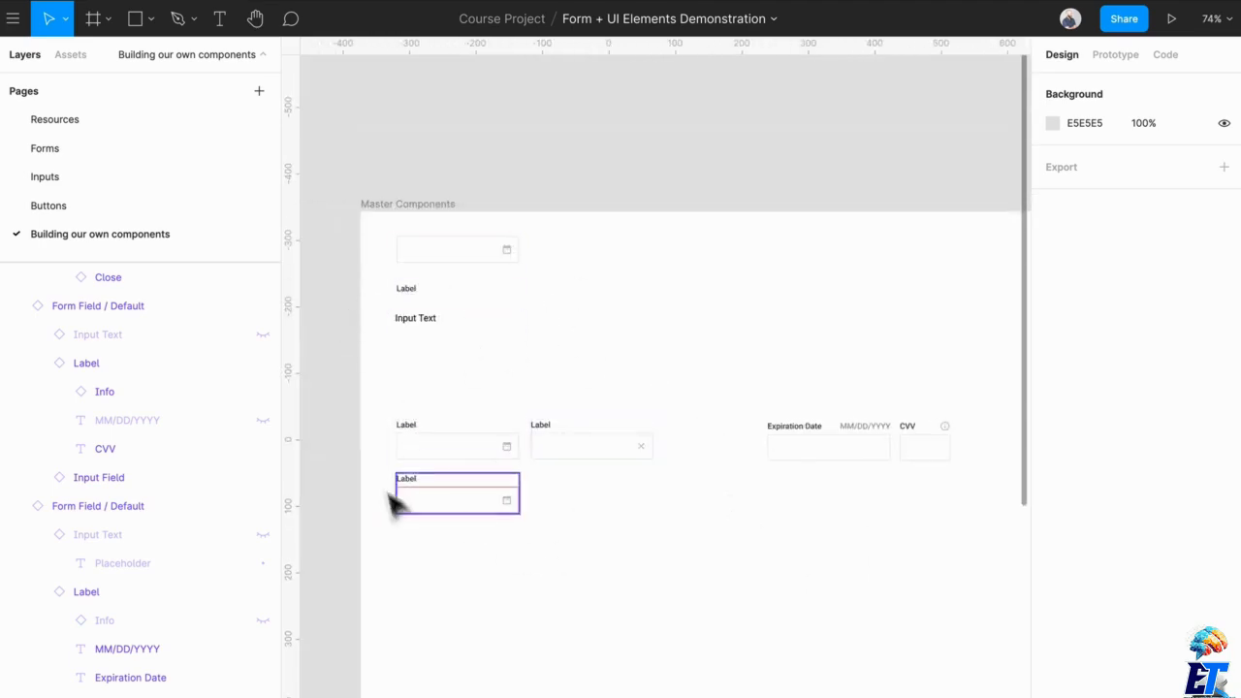
{"action": "scroll", "coordinate": [640, 519], "scroll_direction": "right", "scroll_amount": 4}
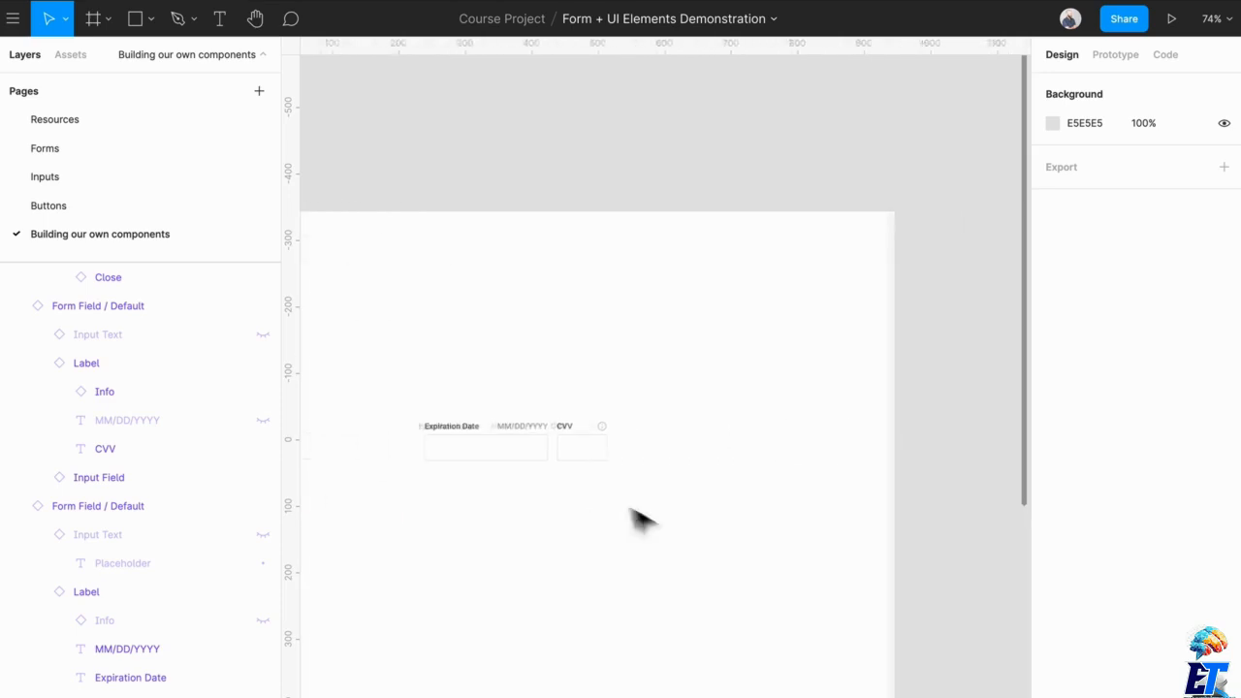
{"action": "scroll", "coordinate": [585, 513], "scroll_direction": "up", "scroll_amount": 5, "text": "ctrl"}
{"action": "left_click", "coordinate": [503, 408]}
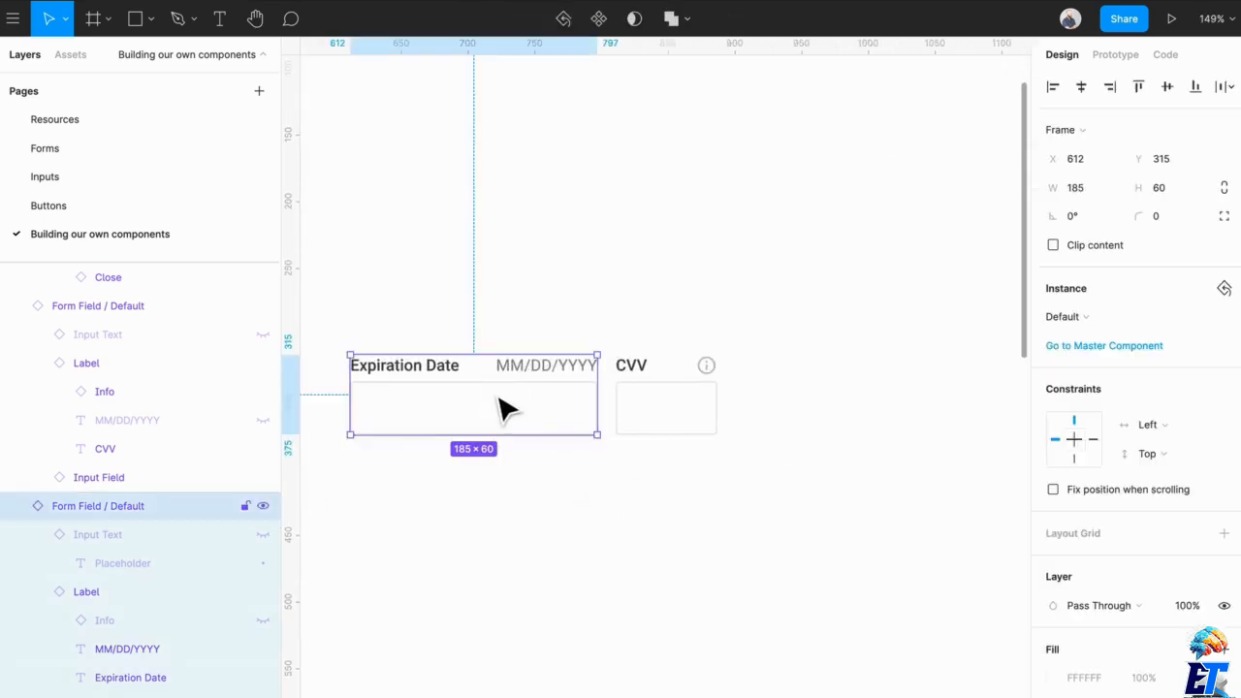
{"action": "scroll", "coordinate": [503, 408], "scroll_direction": "left", "scroll_amount": 10}
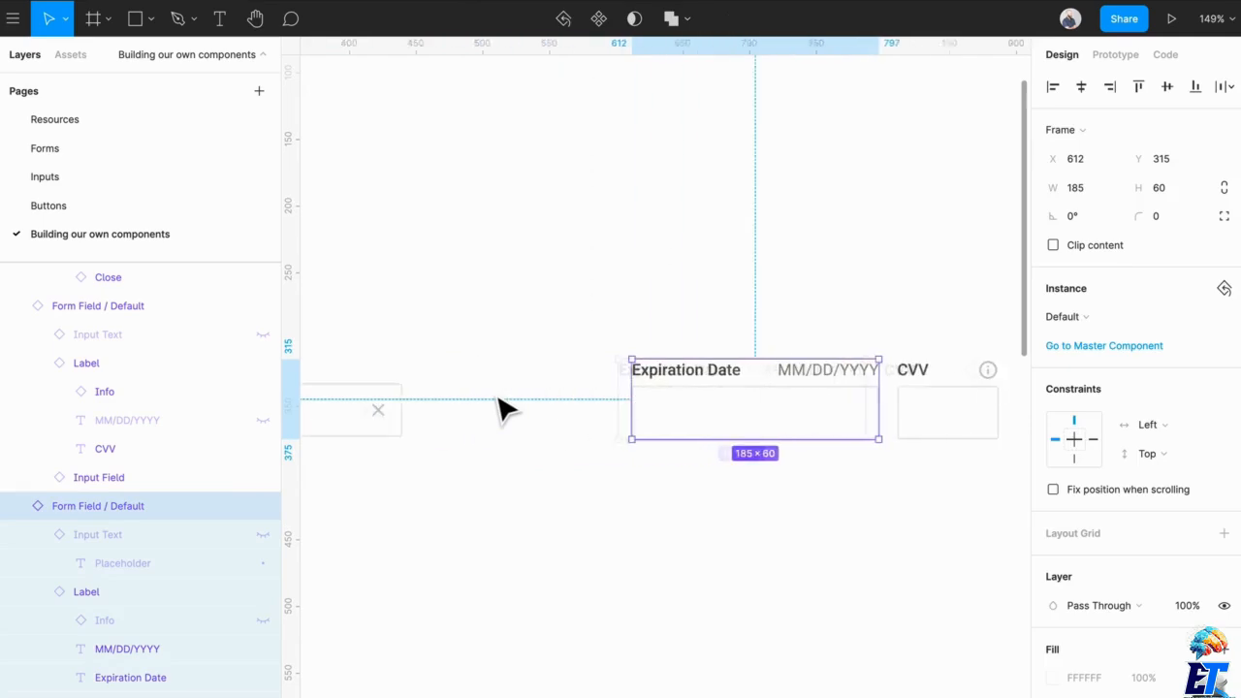
{"action": "left_click", "coordinate": [698, 182]}
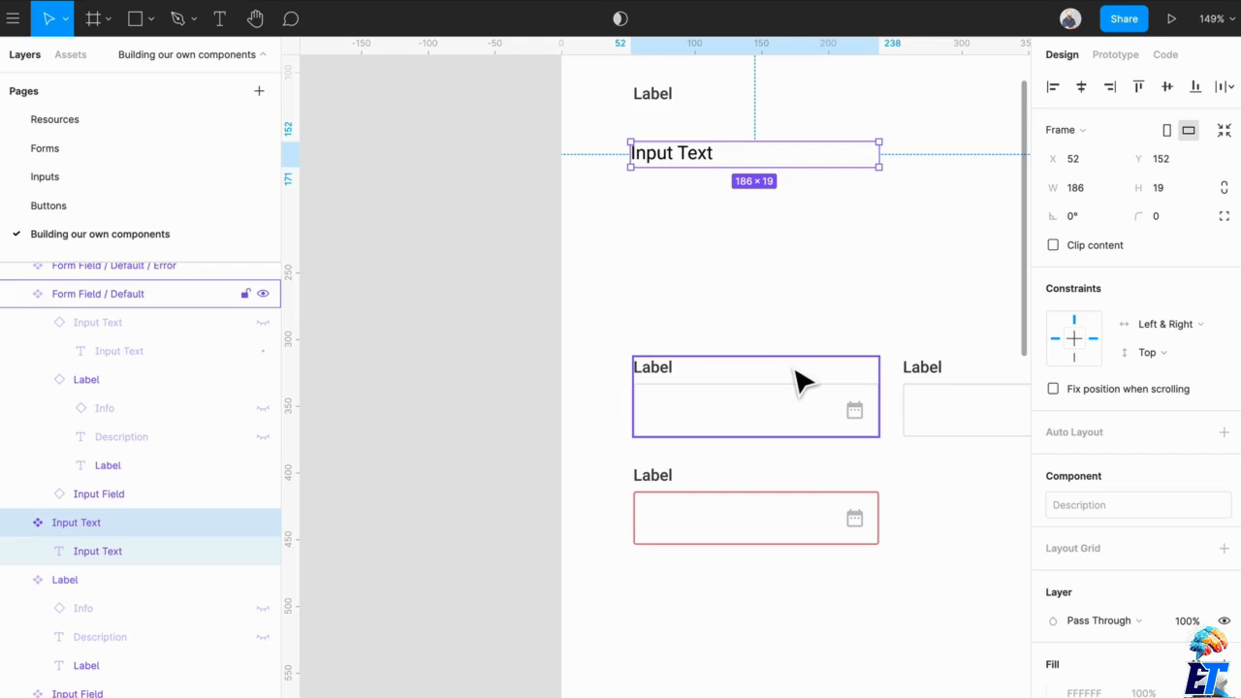
{"action": "scroll", "coordinate": [797, 381], "scroll_direction": "right", "scroll_amount": 5}
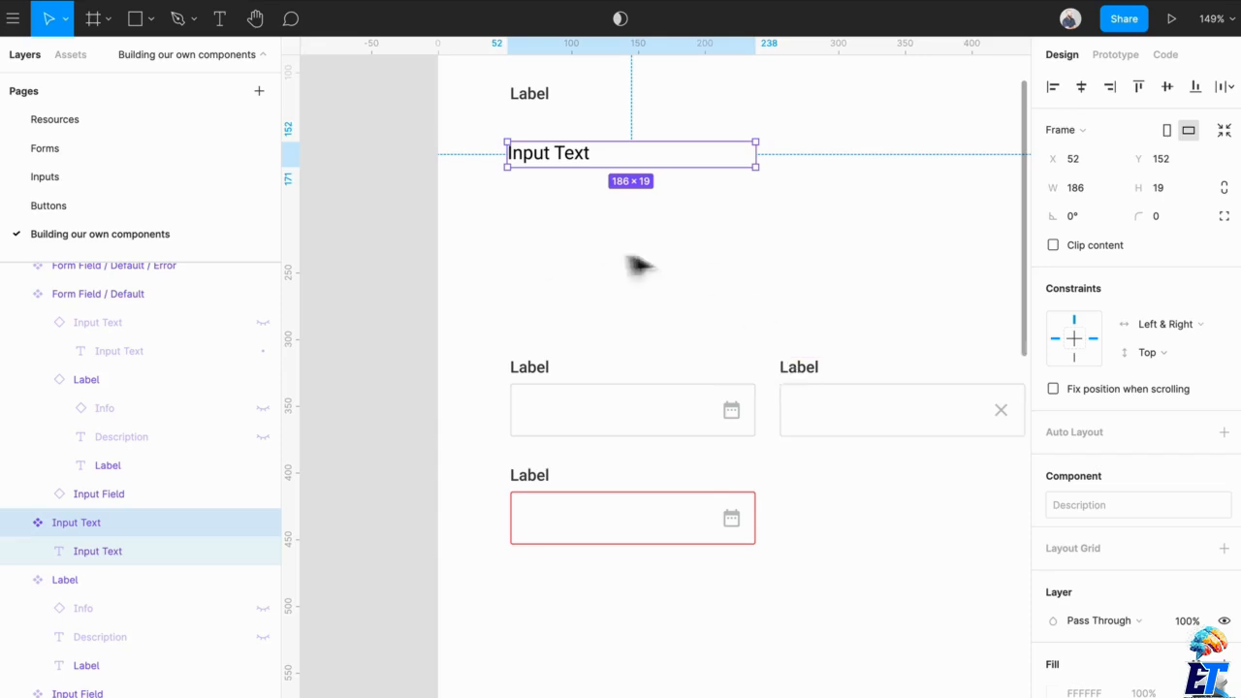
{"action": "scroll", "coordinate": [669, 272], "scroll_direction": "down", "scroll_amount": 5}
{"action": "scroll", "coordinate": [669, 272], "scroll_direction": "left", "scroll_amount": 4}
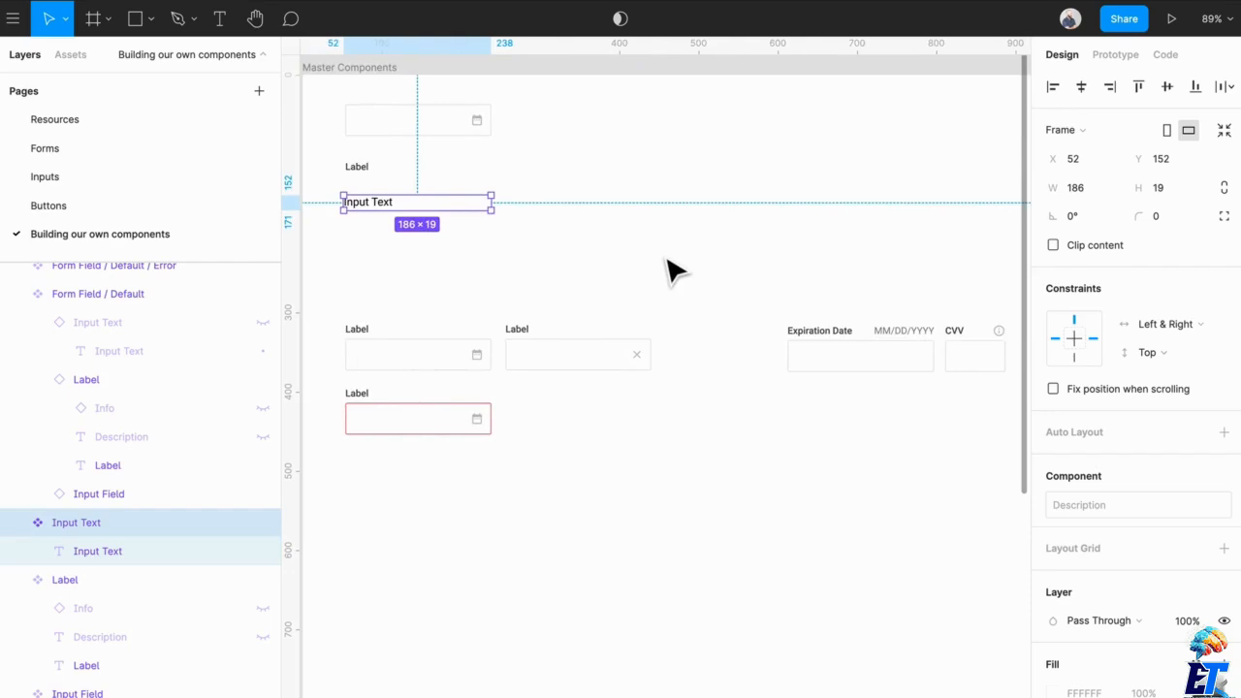
{"action": "left_click", "coordinate": [672, 270]}
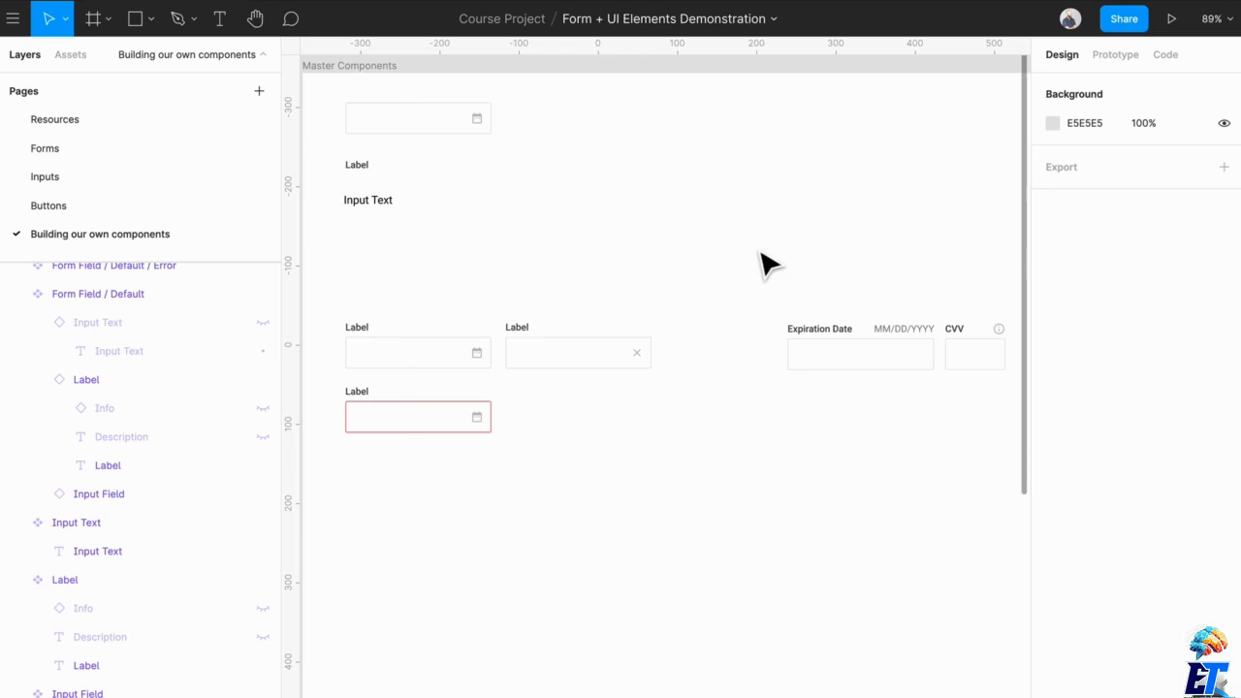
- Examine the side-by-side Expiration Date and CVV fields up close, checking their alignment, labels, MM/DD/YYYY description and info icon
{"action": "scroll", "coordinate": [766, 271], "scroll_direction": "right", "scroll_amount": 4}
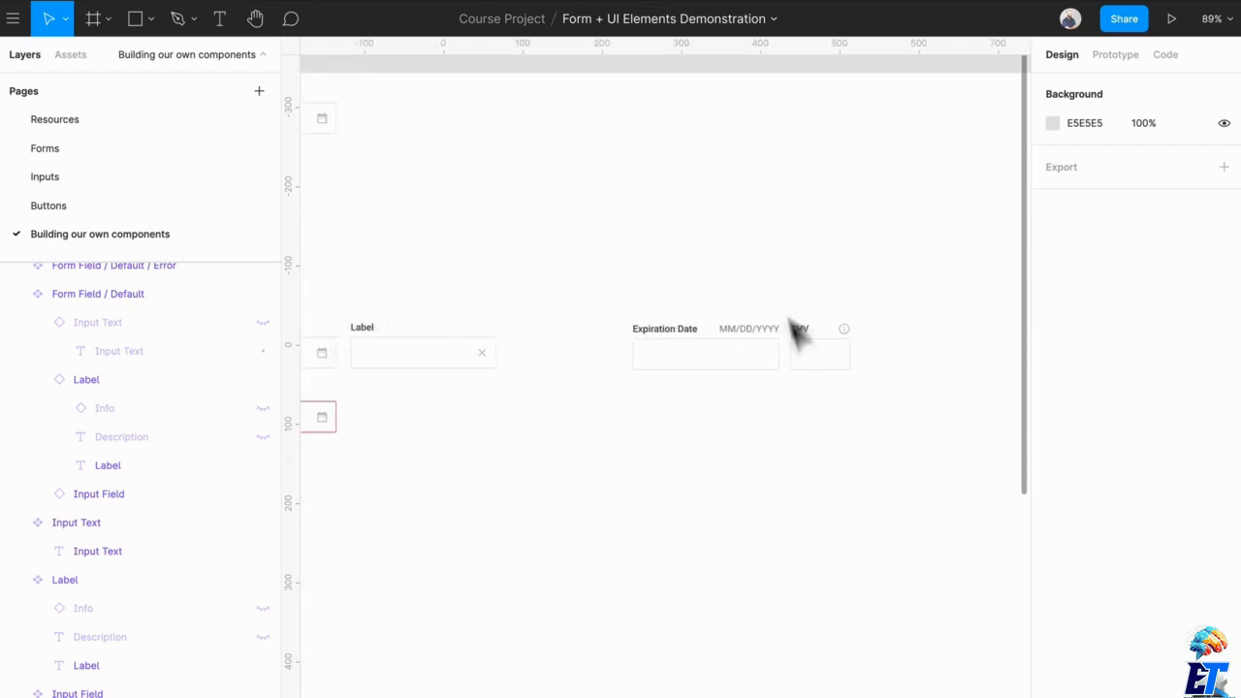
{"action": "left_click_drag", "start_coordinate": [869, 417], "coordinate": [719, 345]}
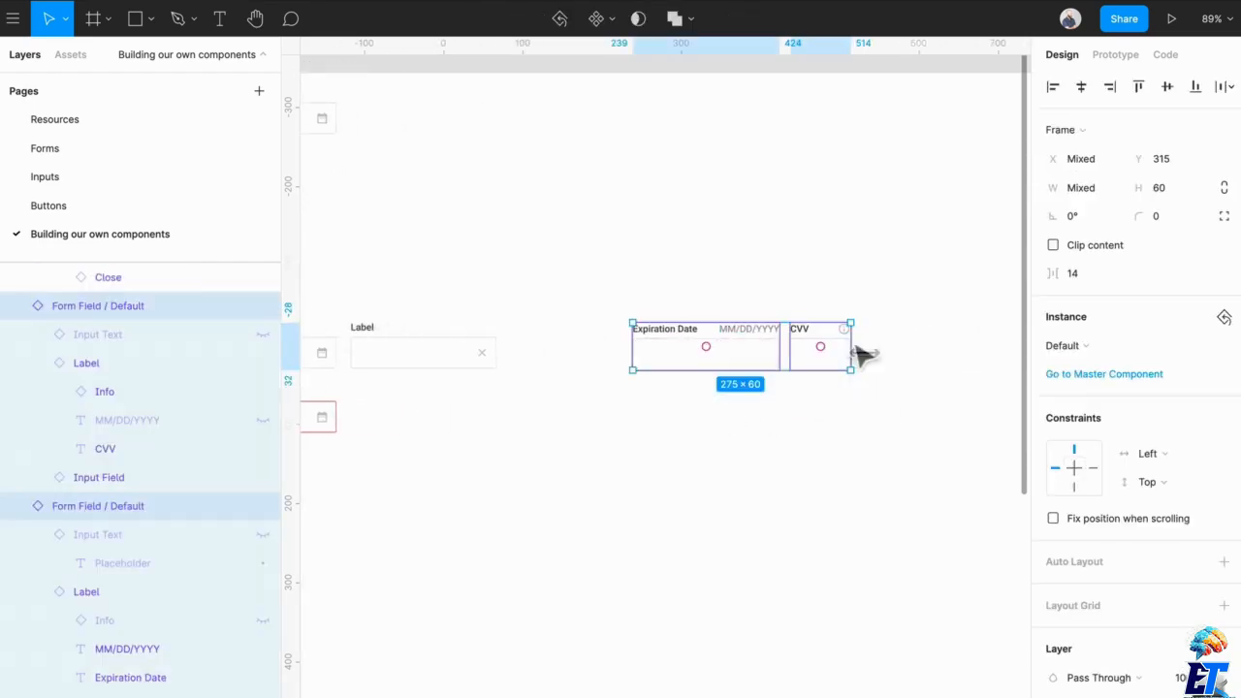
{"action": "mouse_move", "coordinate": [854, 352]}
{"action": "left_mouse_down"}
{"action": "mouse_move", "coordinate": [981, 352]}
{"action": "mouse_move", "coordinate": [747, 374]}
{"action": "mouse_move", "coordinate": [940, 368]}
{"action": "mouse_move", "coordinate": [844, 376]}
{"action": "mouse_move", "coordinate": [897, 374]}
{"action": "mouse_move", "coordinate": [853, 374]}
{"action": "left_mouse_up"}
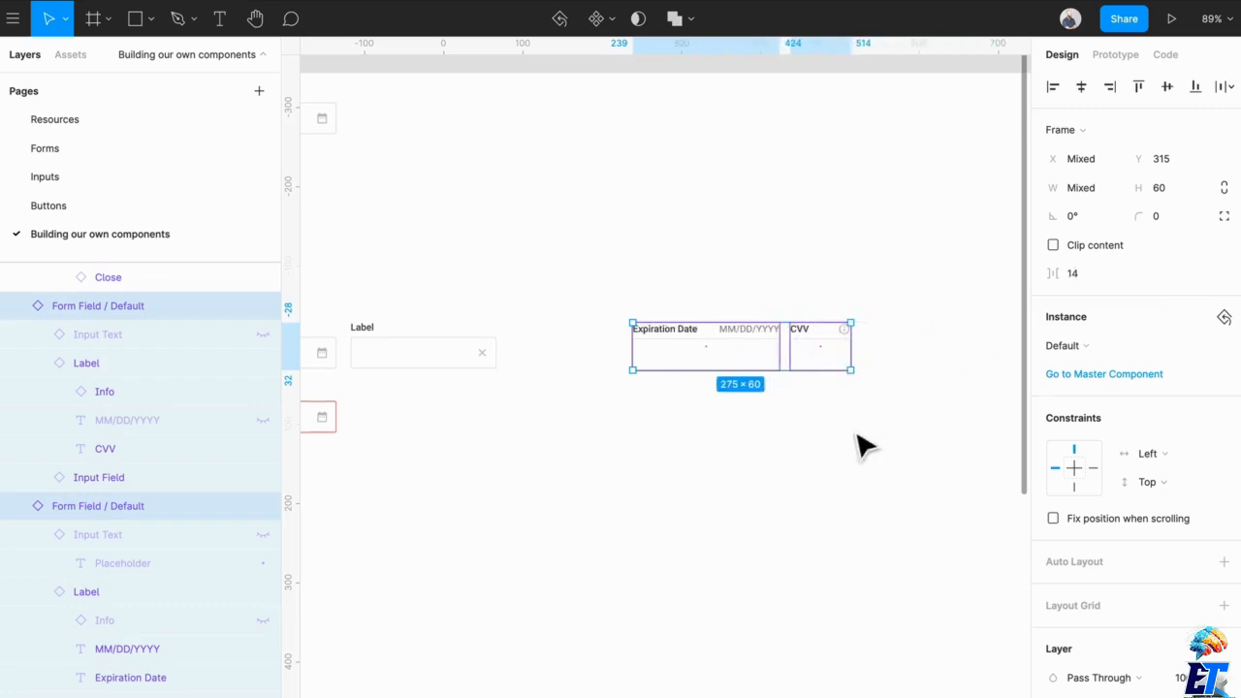
{"action": "left_click", "coordinate": [859, 443]}
{"action": "scroll", "coordinate": [864, 387], "scroll_direction": "up", "scroll_amount": 5}
{"action": "scroll", "coordinate": [866, 388], "scroll_direction": "up", "scroll_amount": 2}
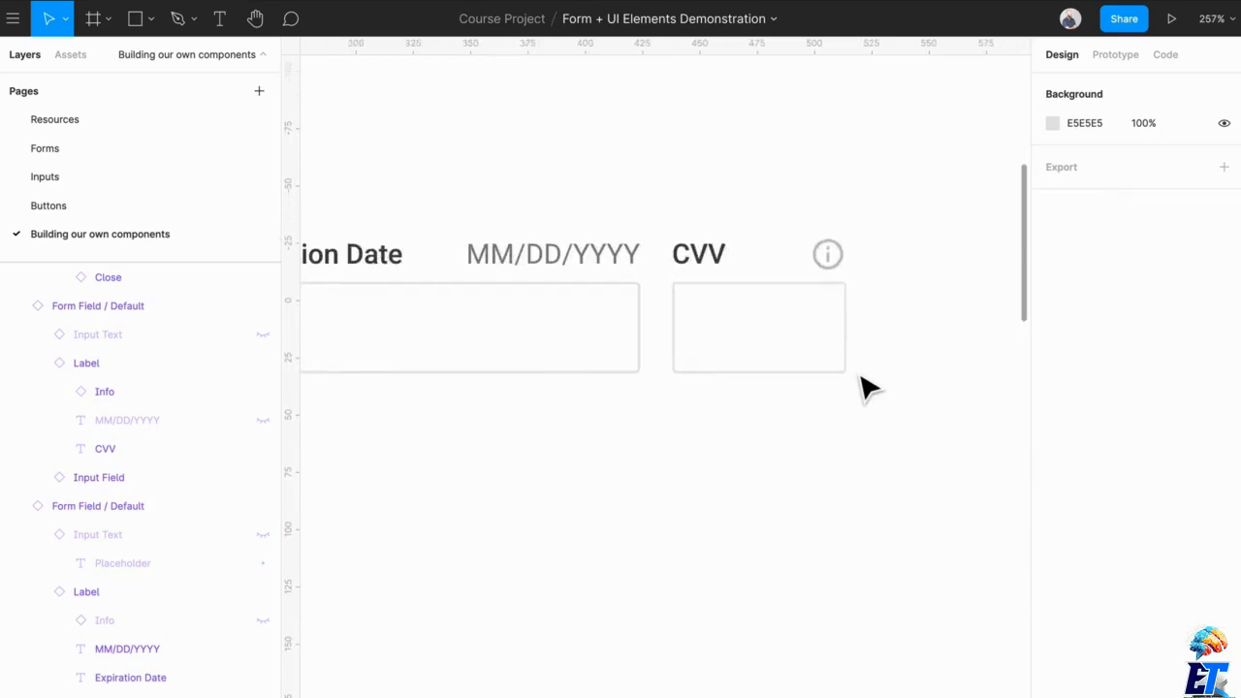
{"action": "scroll", "coordinate": [673, 404], "scroll_direction": "down", "scroll_amount": 4}
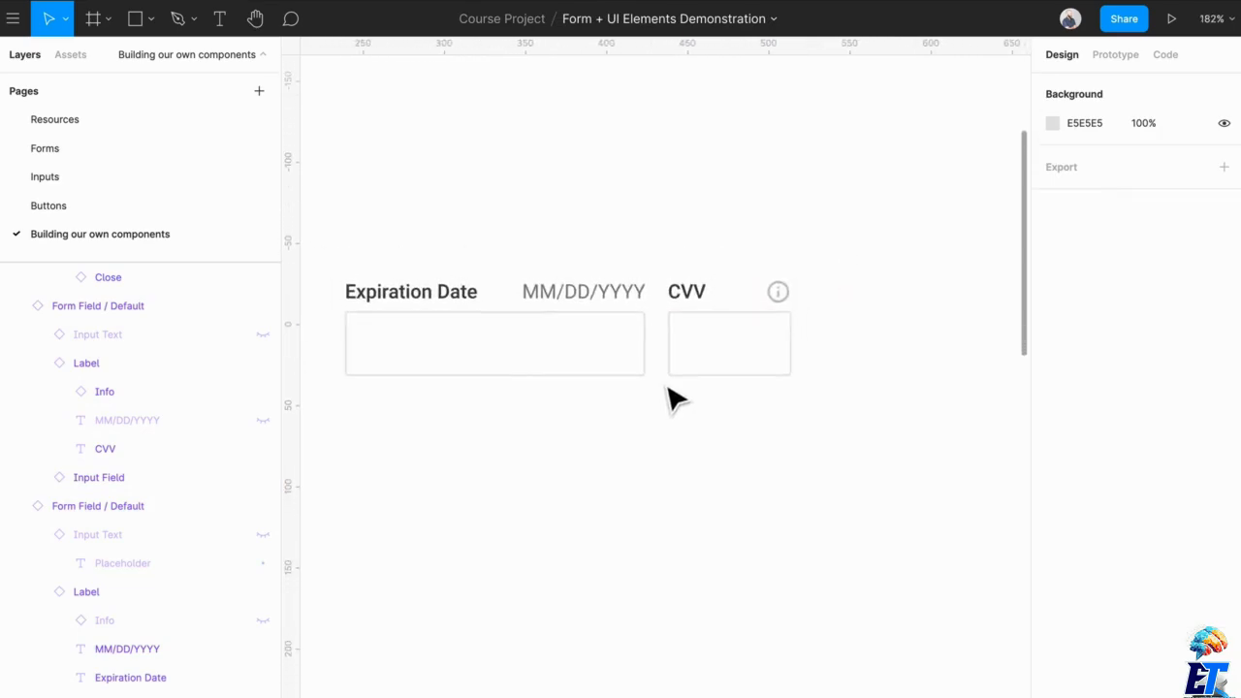
{"action": "scroll", "coordinate": [673, 399], "scroll_direction": "left", "scroll_amount": 2}
{"action": "scroll", "coordinate": [672, 399], "scroll_direction": "left", "scroll_amount": 2}
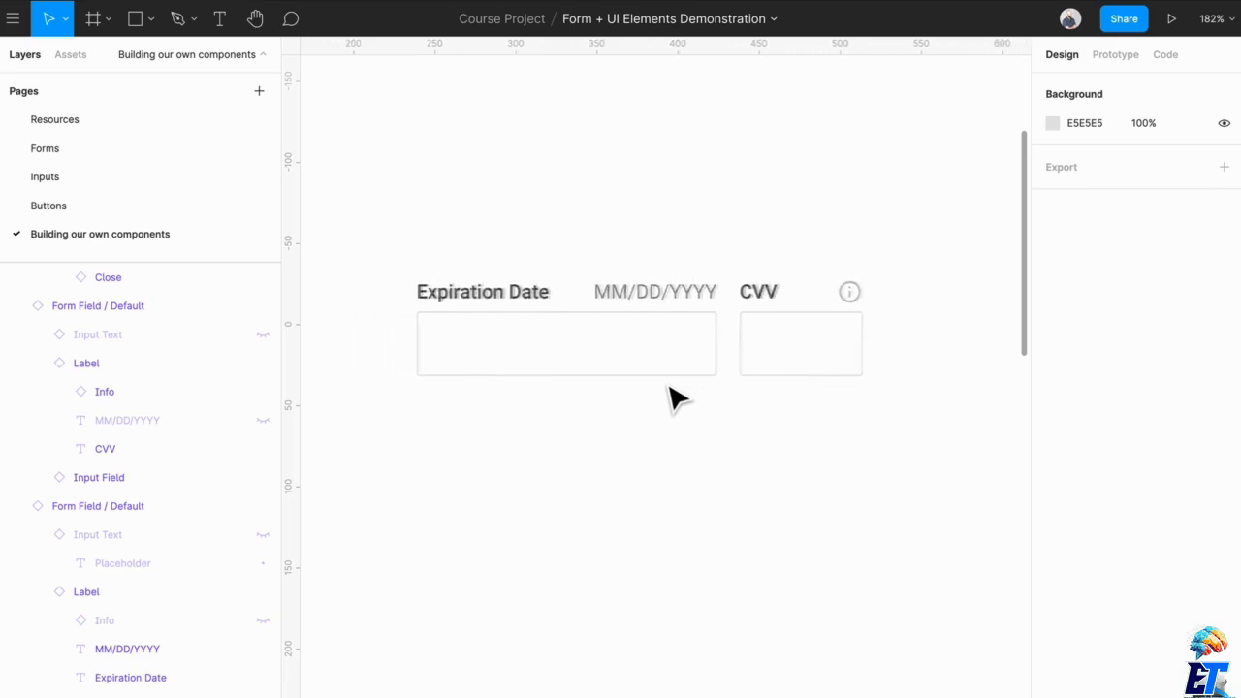
{"action": "scroll", "coordinate": [674, 411], "scroll_direction": "up", "scroll_amount": 1}
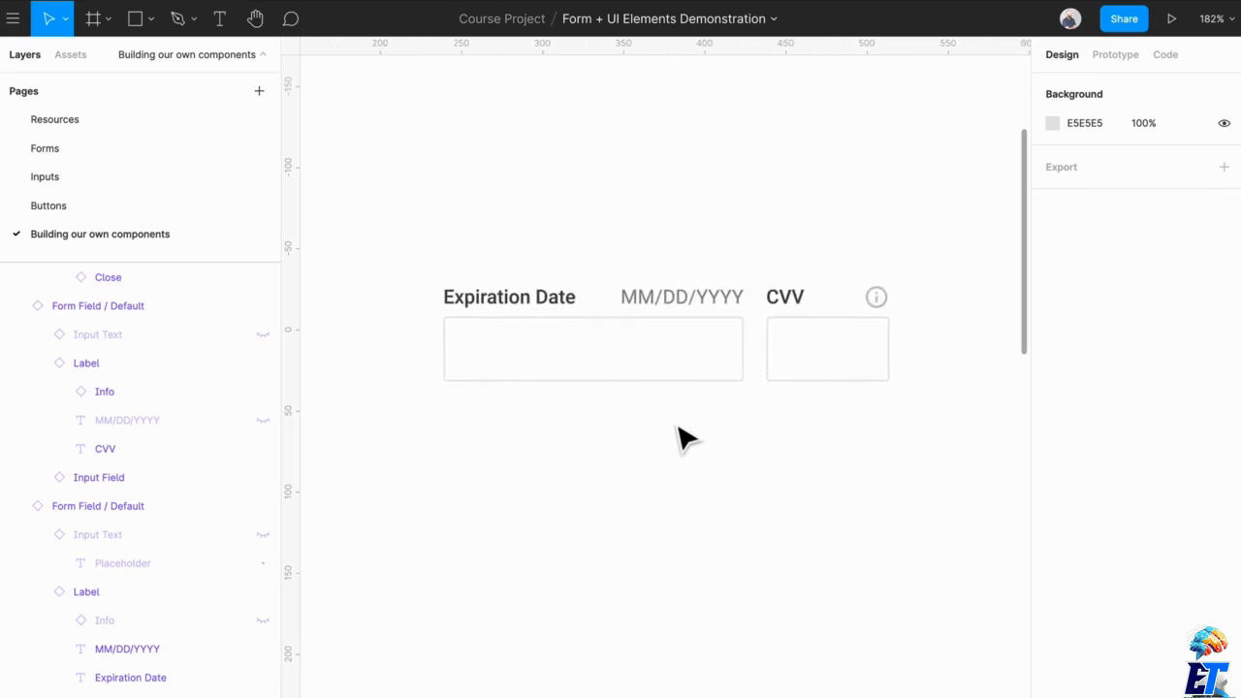